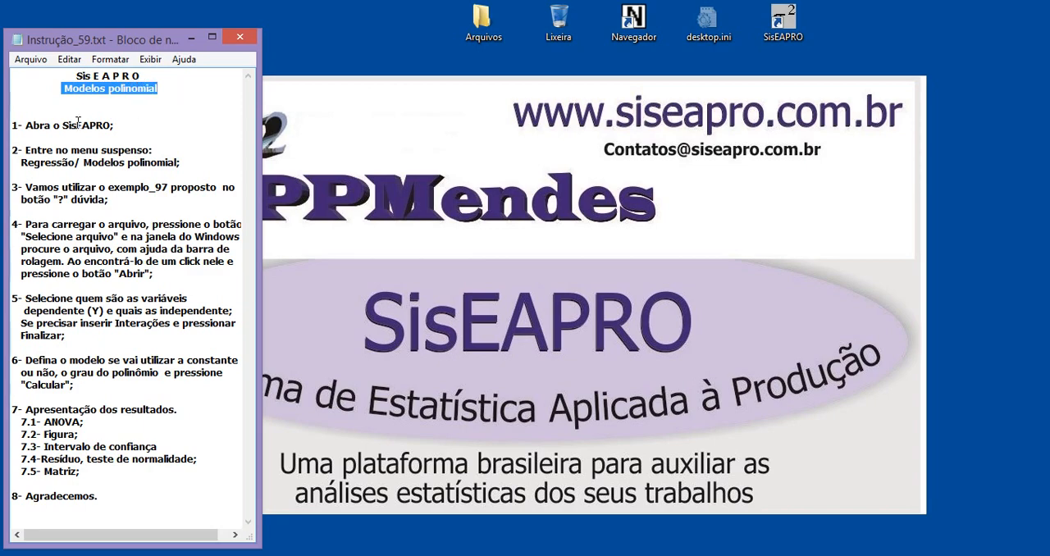
# Launch SisEAPRO and look through its file-handling commands
pyautogui.moveTo(62, 124); pyautogui.dragTo(98, 124)
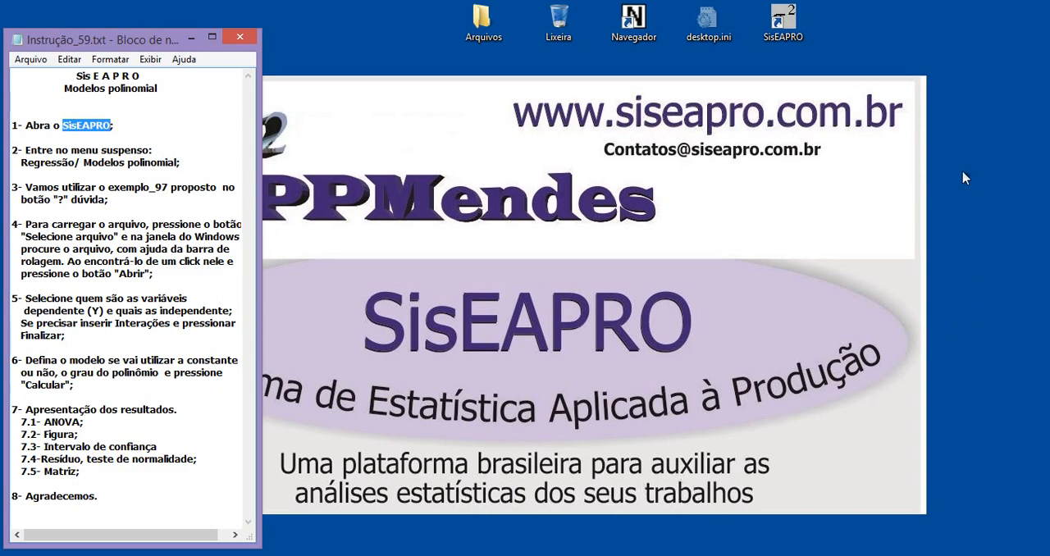
pyautogui.doubleClick(784, 22)
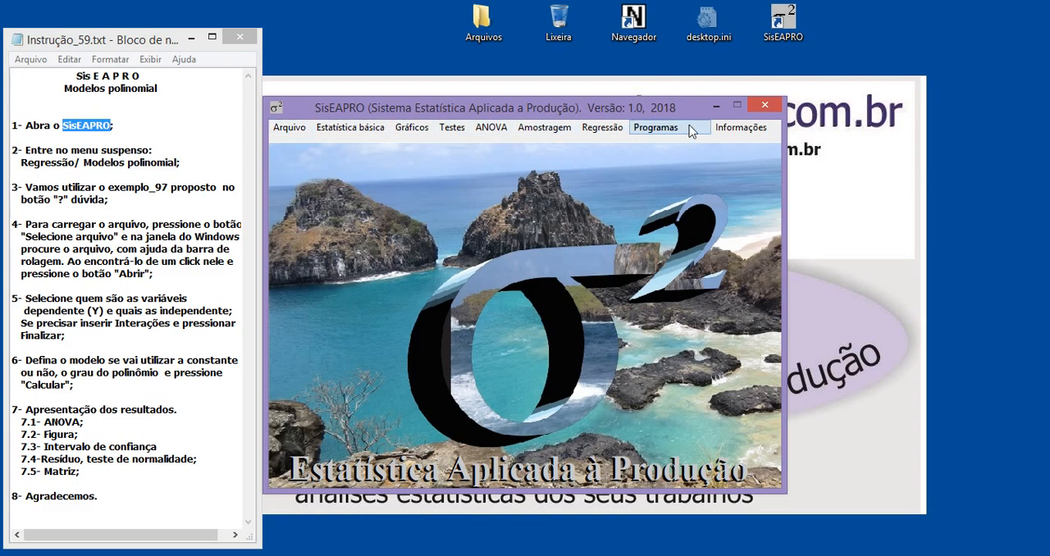
pyautogui.click(292, 129)
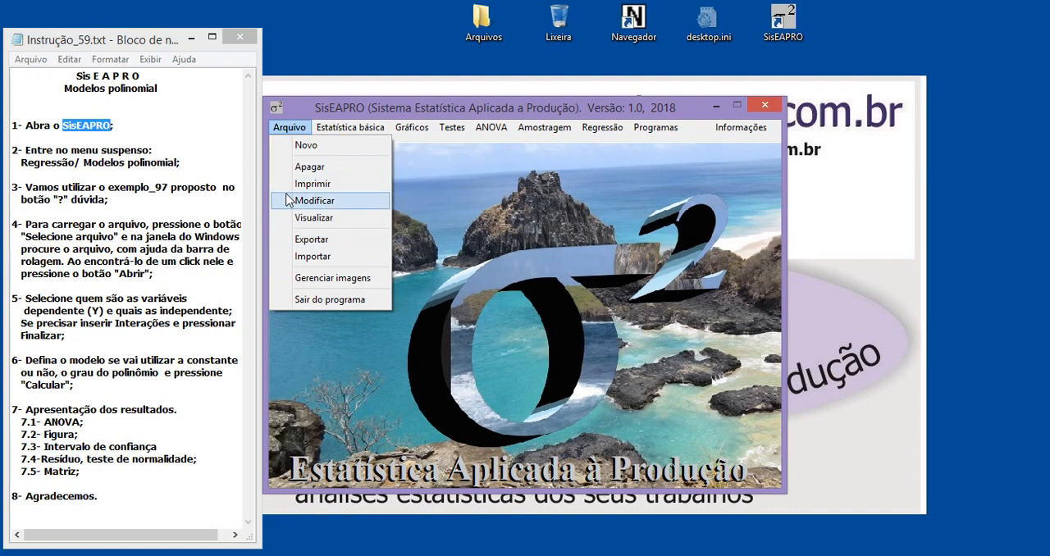
pyautogui.click(515, 233)
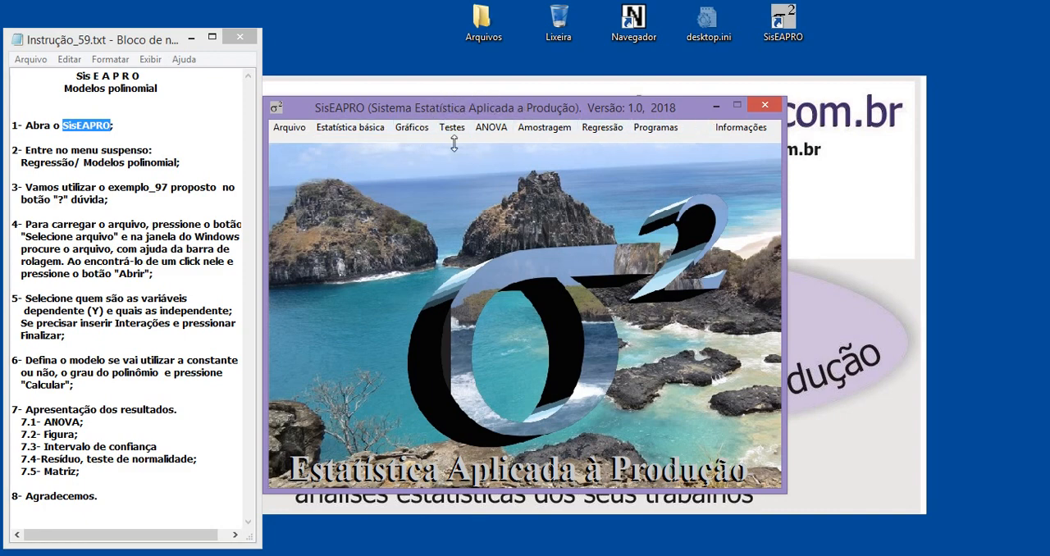
# Open the polynomial regression model window and place it beside the instruction notes
pyautogui.click(144, 104)
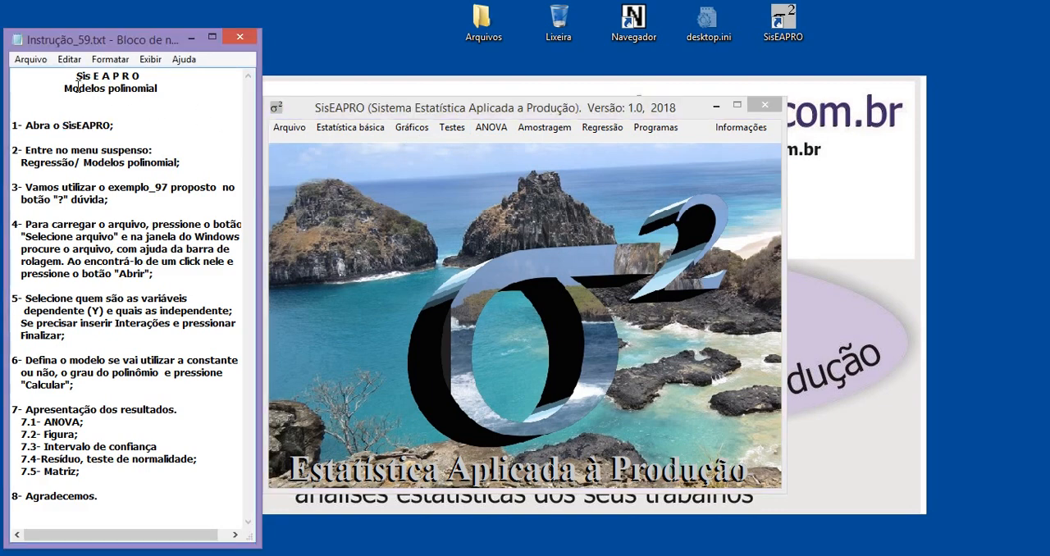
pyautogui.moveTo(65, 88); pyautogui.dragTo(156, 88)
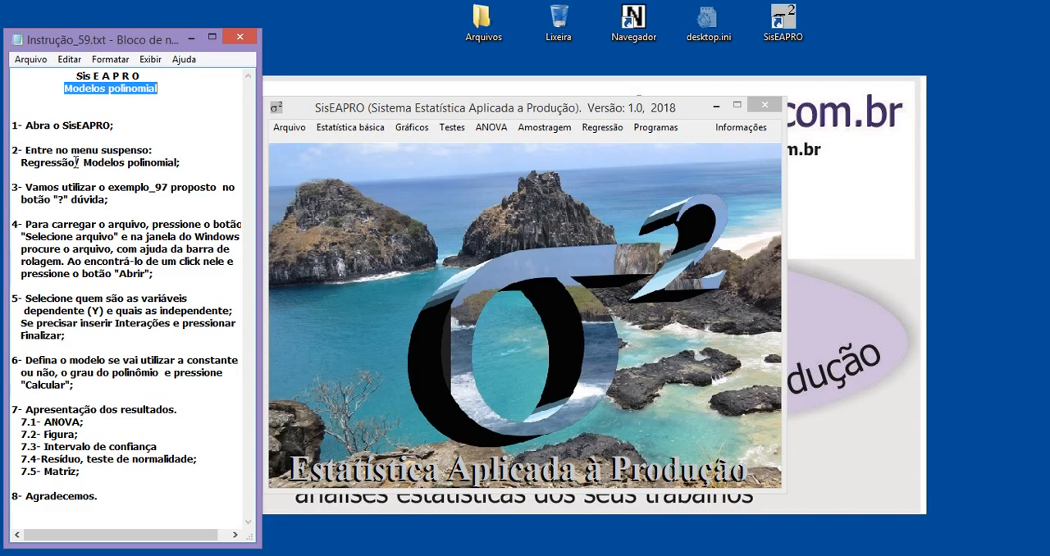
pyautogui.moveTo(76, 162); pyautogui.dragTo(20, 161)
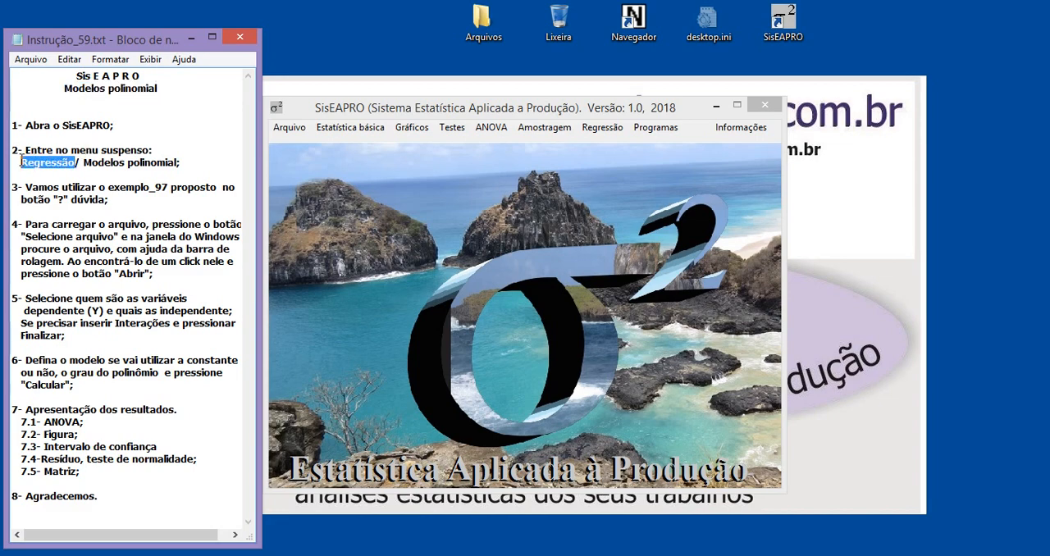
pyautogui.click(599, 134)
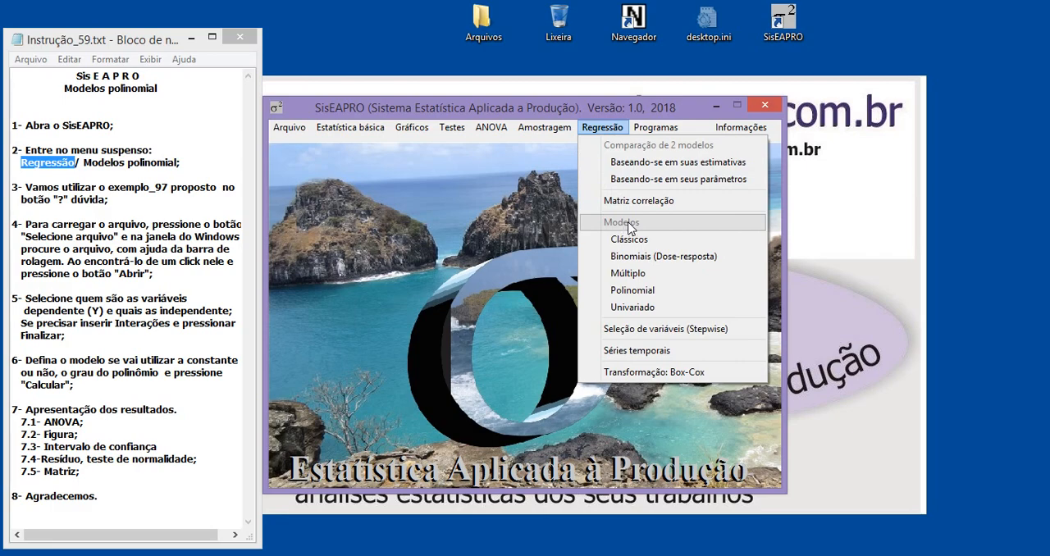
pyautogui.click(633, 291)
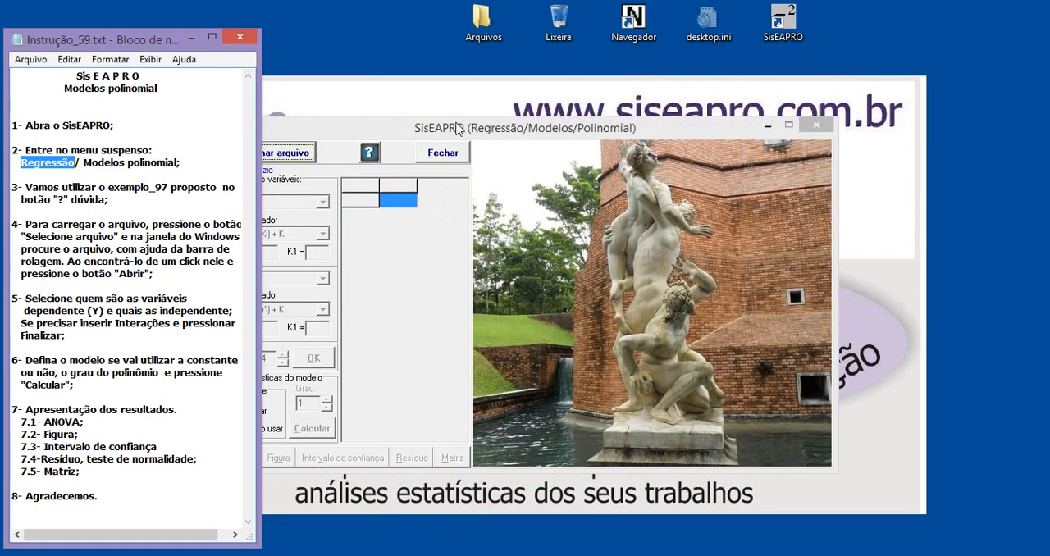
pyautogui.click(458, 129)
pyautogui.moveTo(458, 129); pyautogui.dragTo(510, 123)
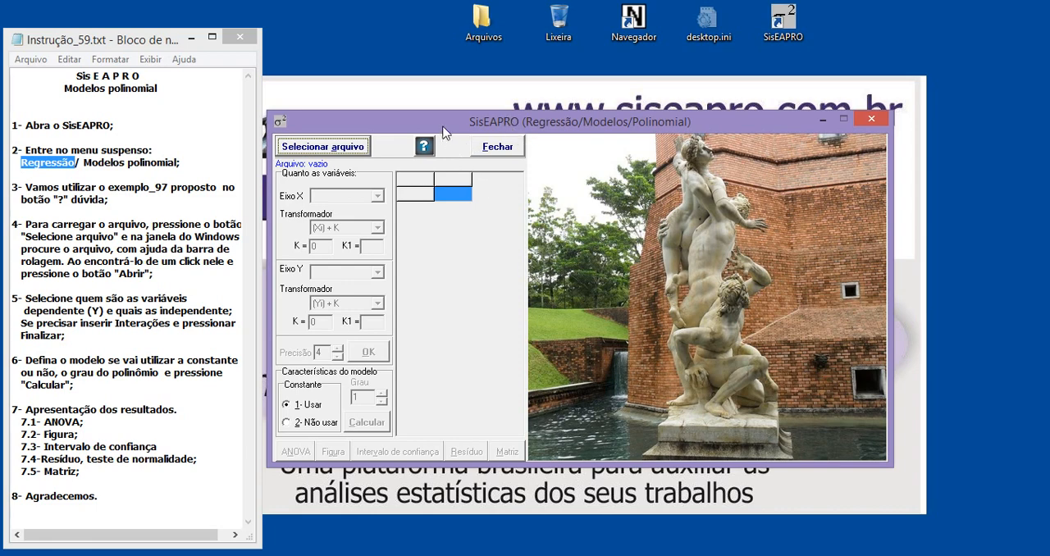
pyautogui.moveTo(444, 131)
pyautogui.mouseDown()
pyautogui.moveTo(438, 125)
pyautogui.moveTo(441, 139)
pyautogui.mouseUp()
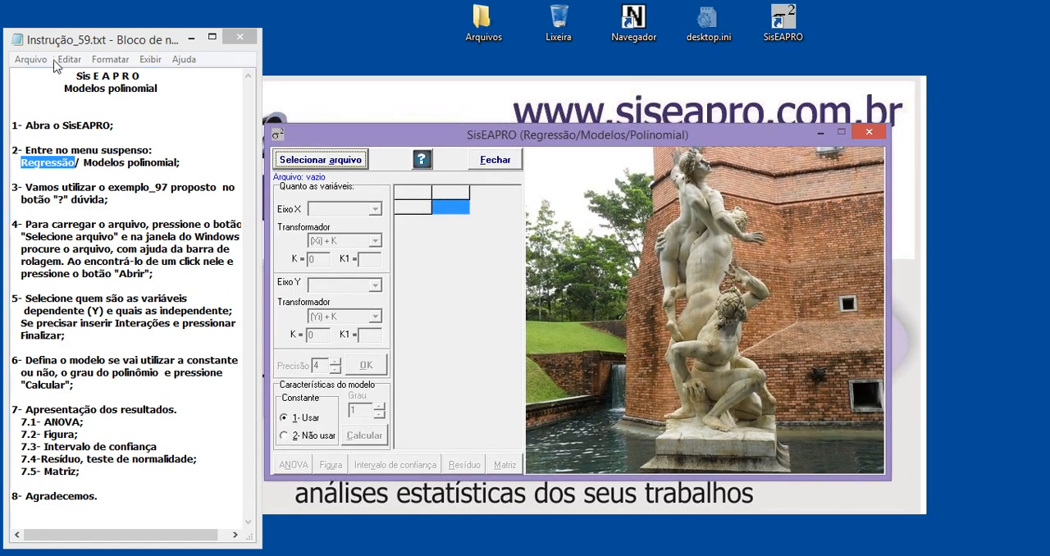
# Highlight the headings "Sis E A P R O" and "Modelos polinomial" in the instruction notes
pyautogui.click(73, 76)
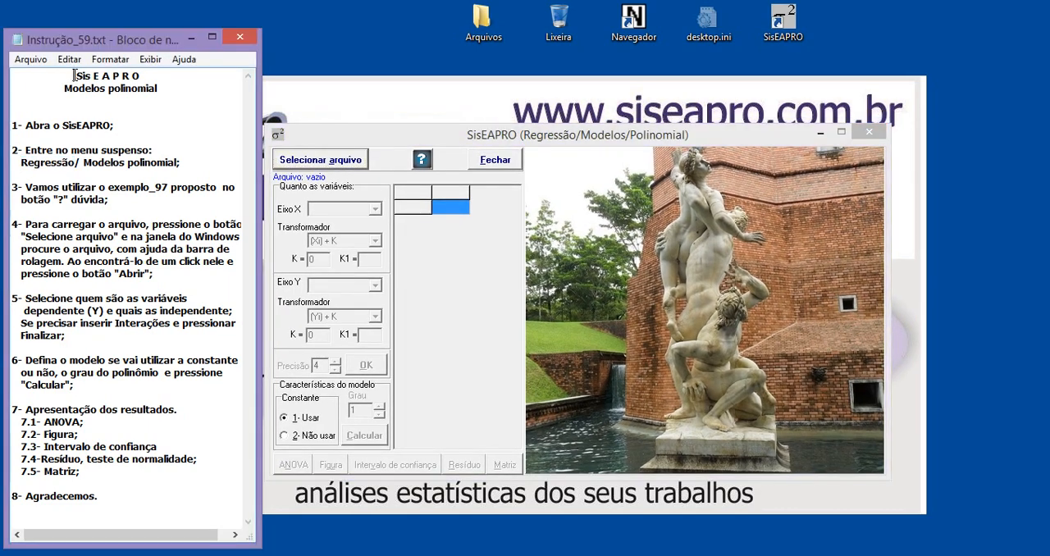
pyautogui.moveTo(73, 75); pyautogui.dragTo(152, 78)
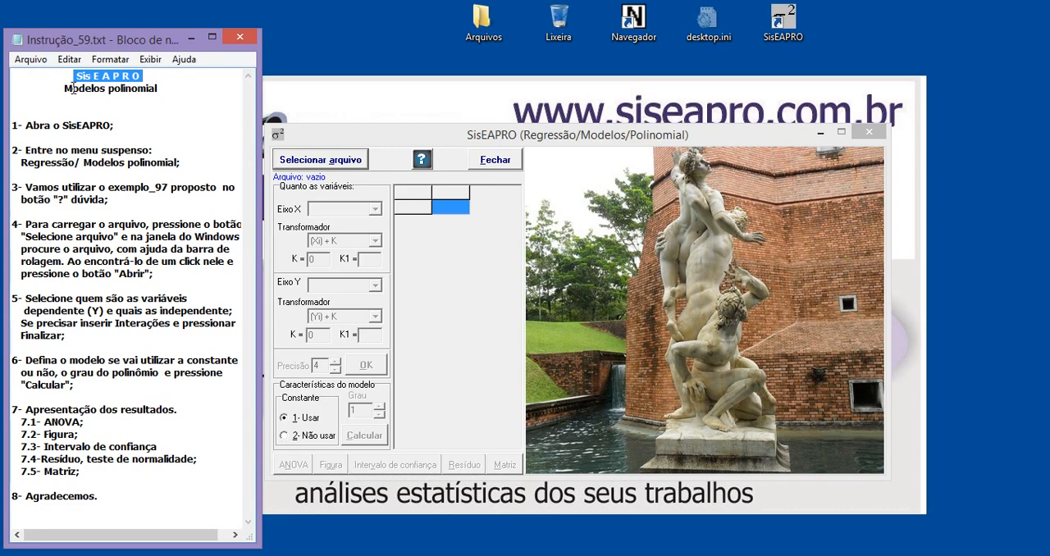
pyautogui.moveTo(65, 88); pyautogui.dragTo(170, 88)
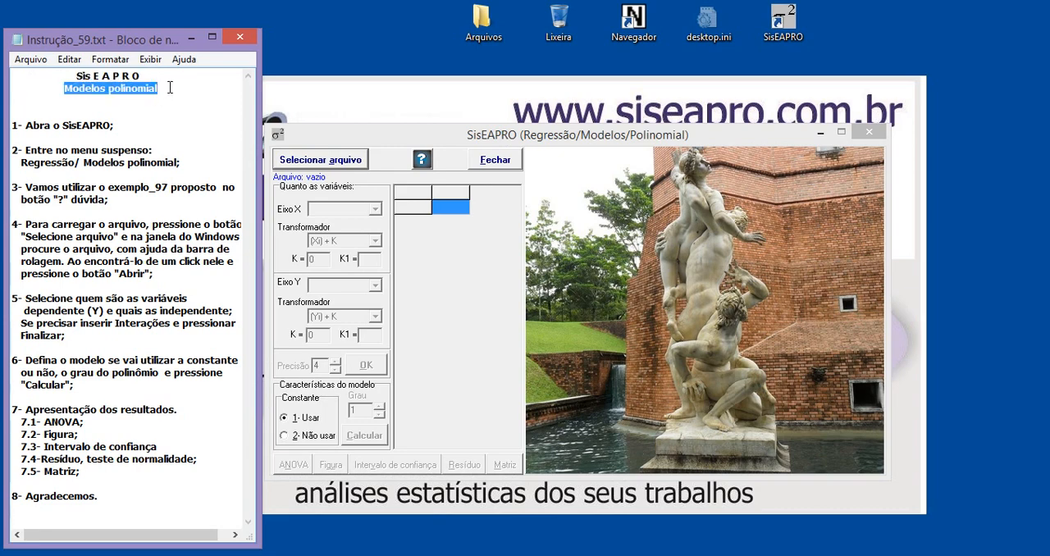
# Open the polynomial regression help and read it through to the EXEMPLO-1 instructions
pyautogui.click(477, 267)
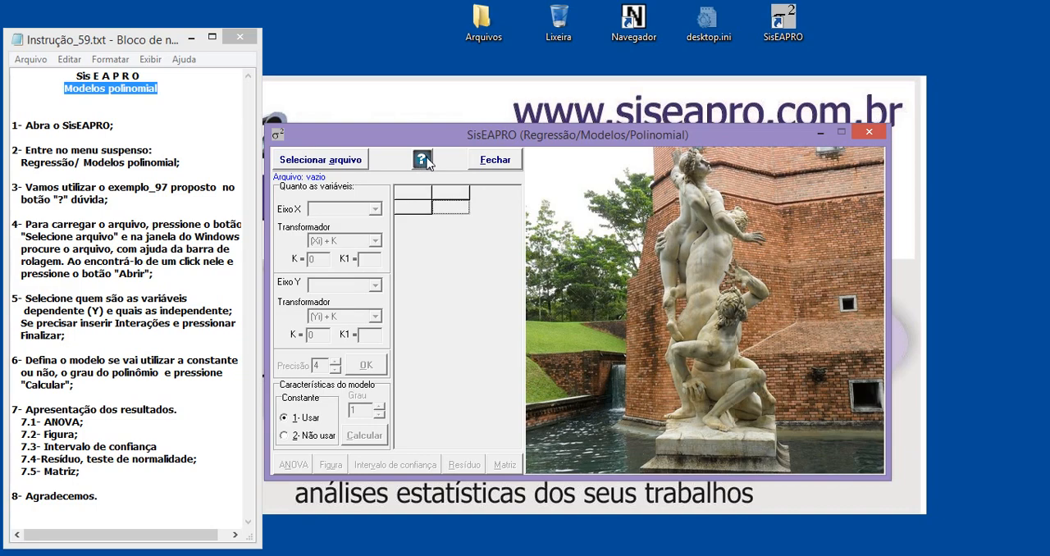
pyautogui.click(424, 163)
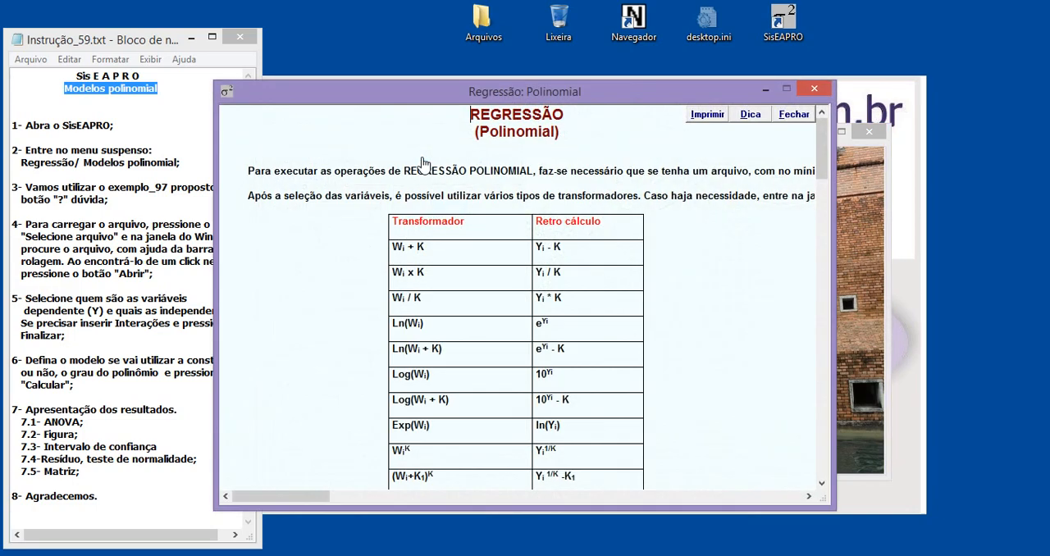
pyautogui.moveTo(410, 107); pyautogui.dragTo(457, 109)
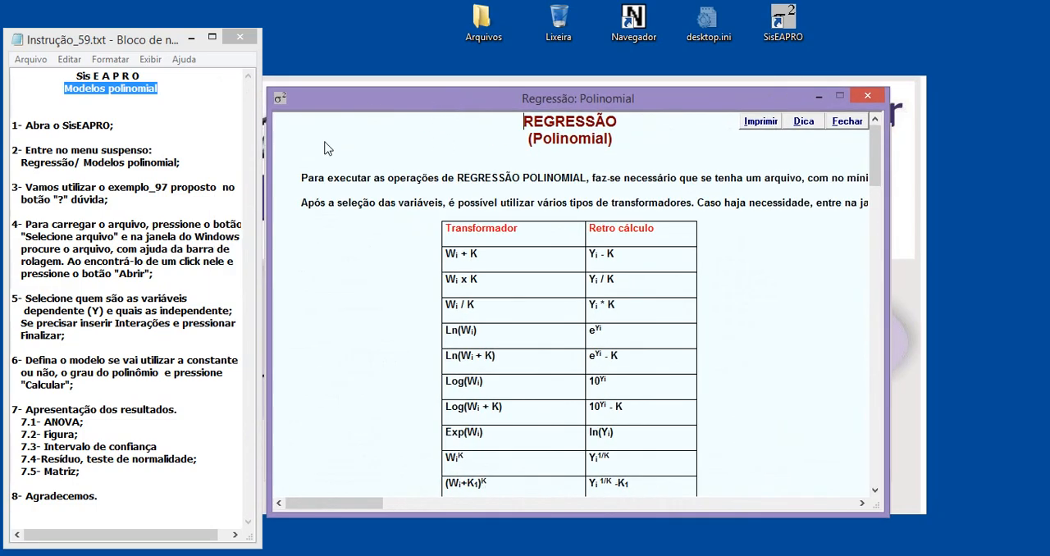
pyautogui.scroll(-2, 742, 302)
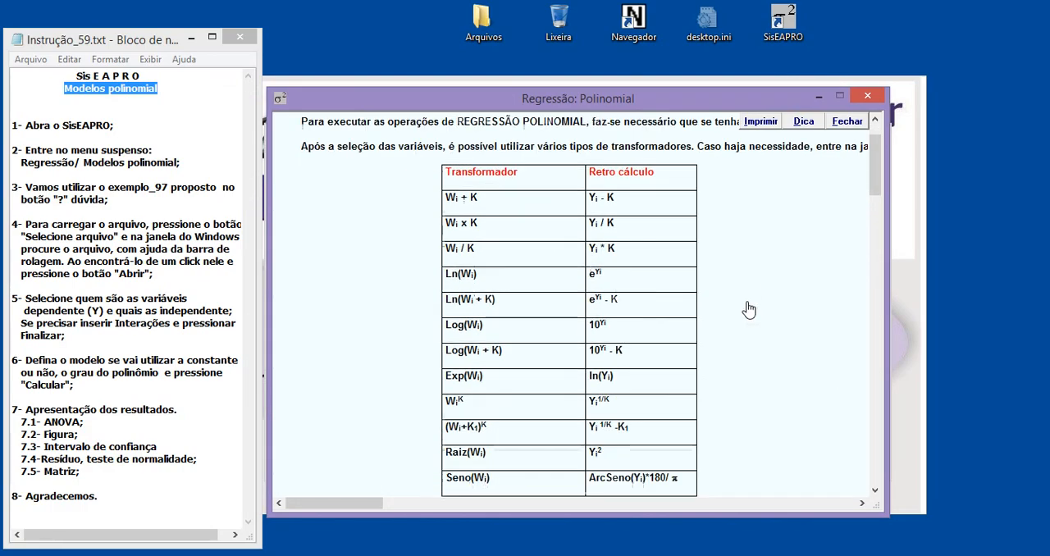
pyautogui.scroll(2, 745, 306)
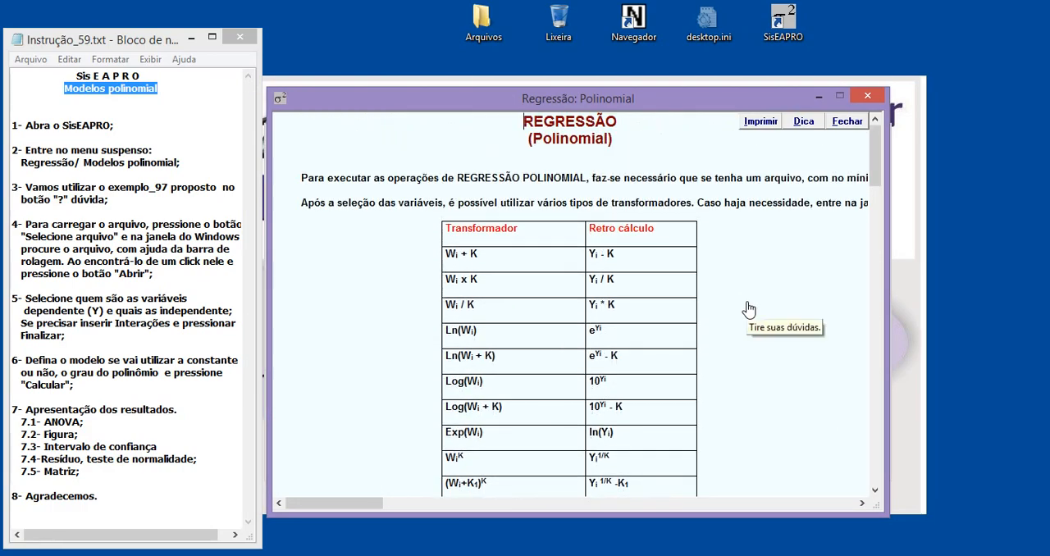
pyautogui.scroll(-10, 748, 308)
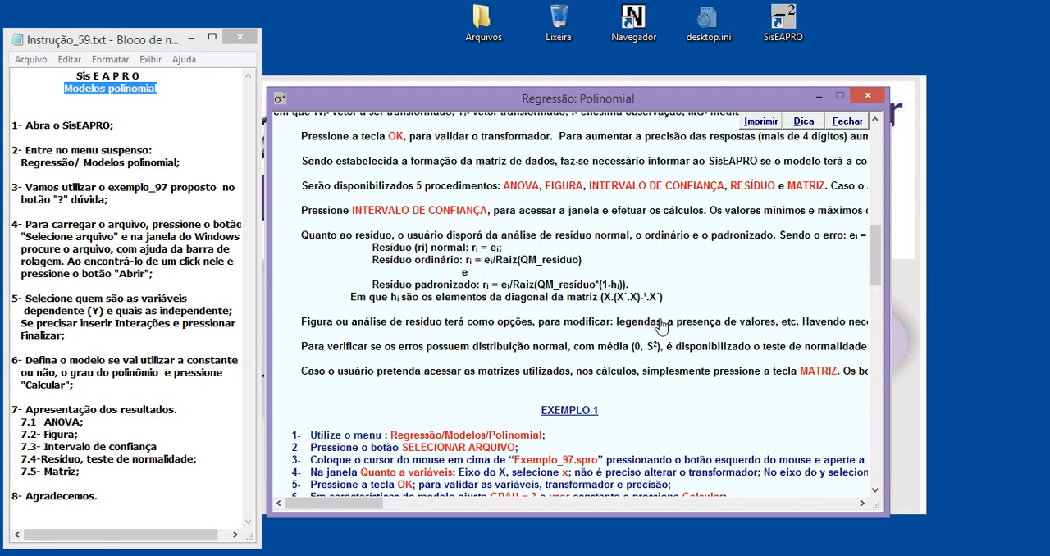
pyautogui.scroll(-4, 662, 326)
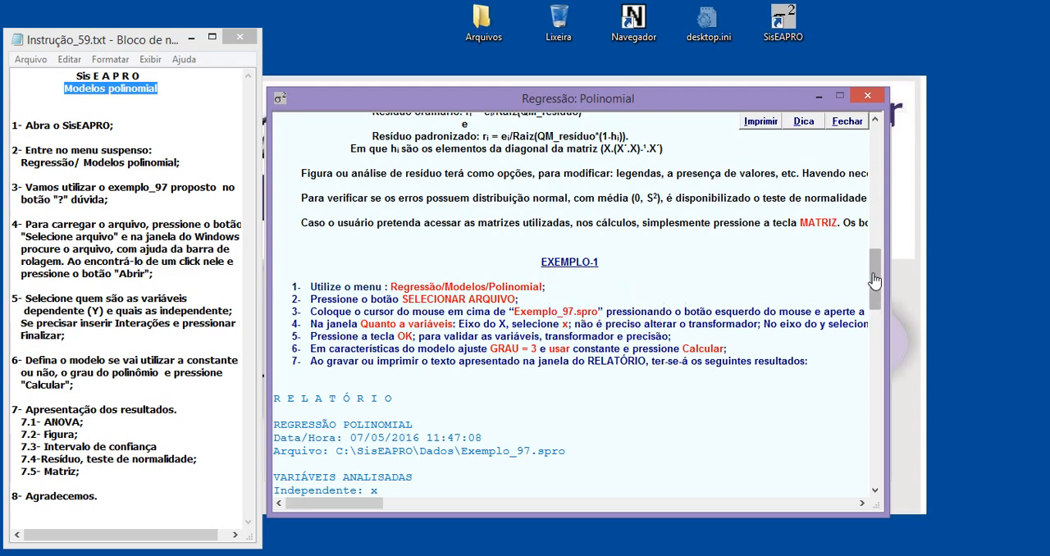
pyautogui.moveTo(875, 279)
pyautogui.mouseDown()
pyautogui.moveTo(874, 377)
pyautogui.moveTo(884, 269)
pyautogui.mouseUp()
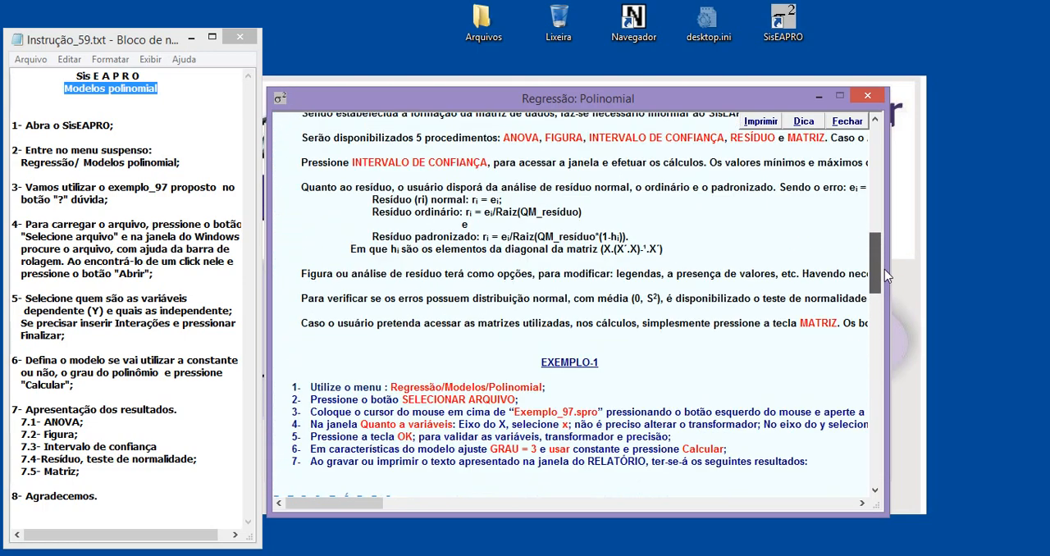
# Highlight the example file name Exemplo_97 in the help and in the notes, and close the help
pyautogui.moveTo(515, 417); pyautogui.dragTo(591, 420)
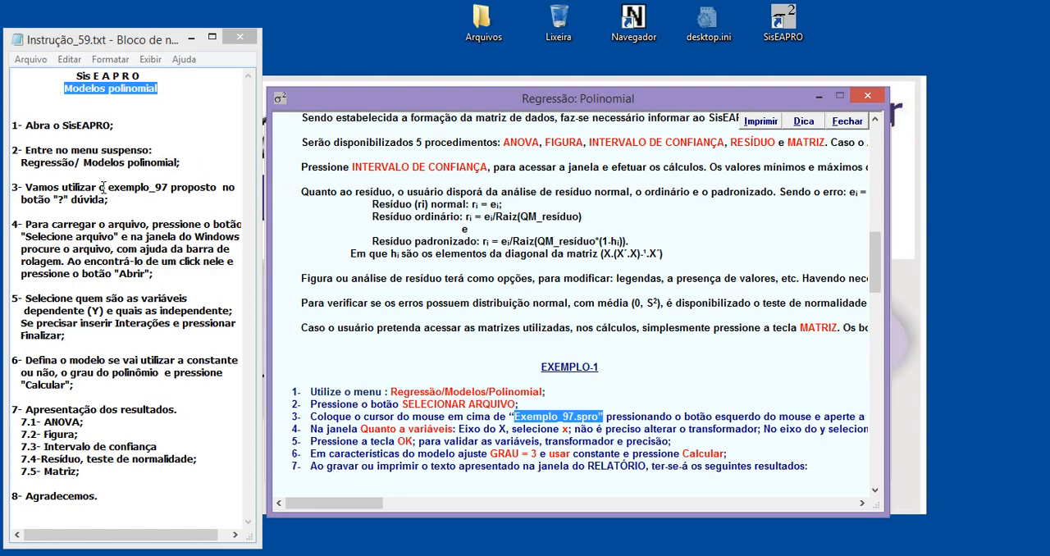
pyautogui.moveTo(107, 187); pyautogui.dragTo(168, 191)
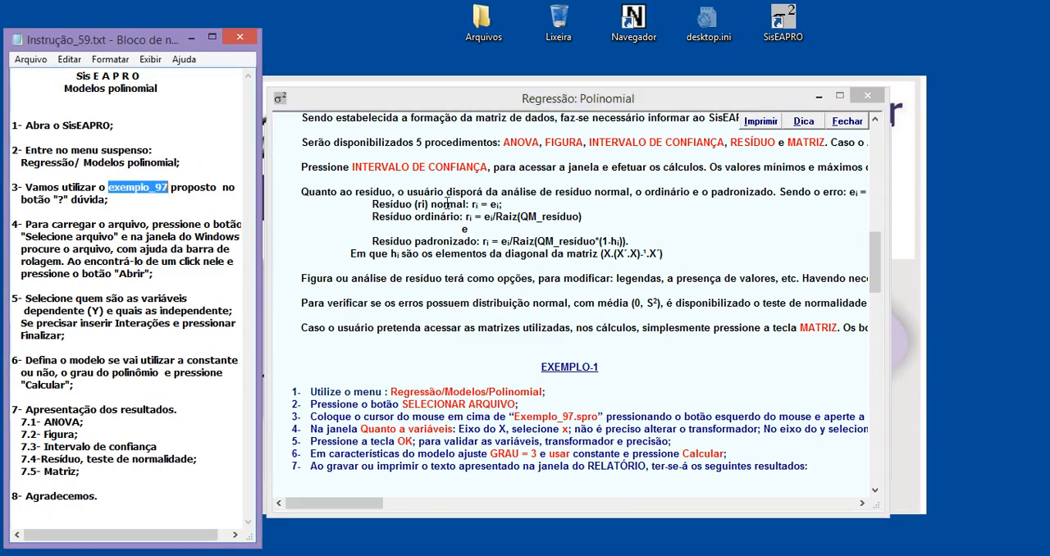
pyautogui.click(868, 98)
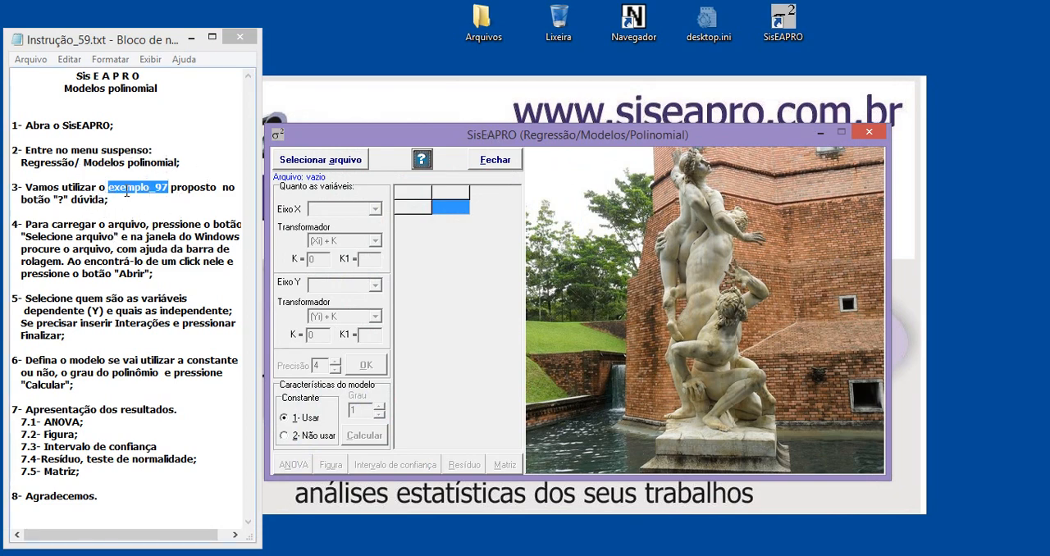
# Browse the data files in the Dados folder and select Exemplo_97.spro
pyautogui.click(309, 166)
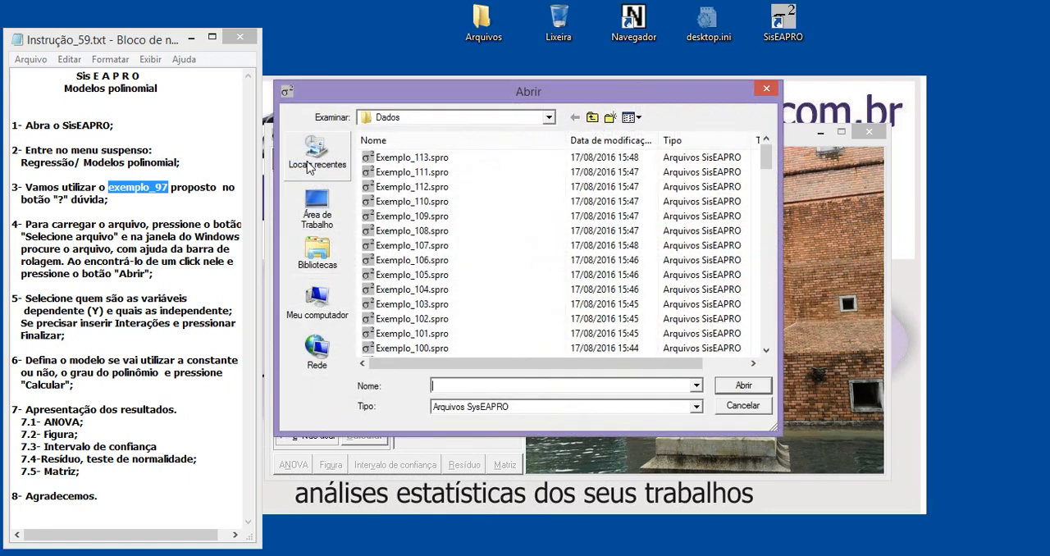
pyautogui.moveTo(391, 95); pyautogui.dragTo(393, 112)
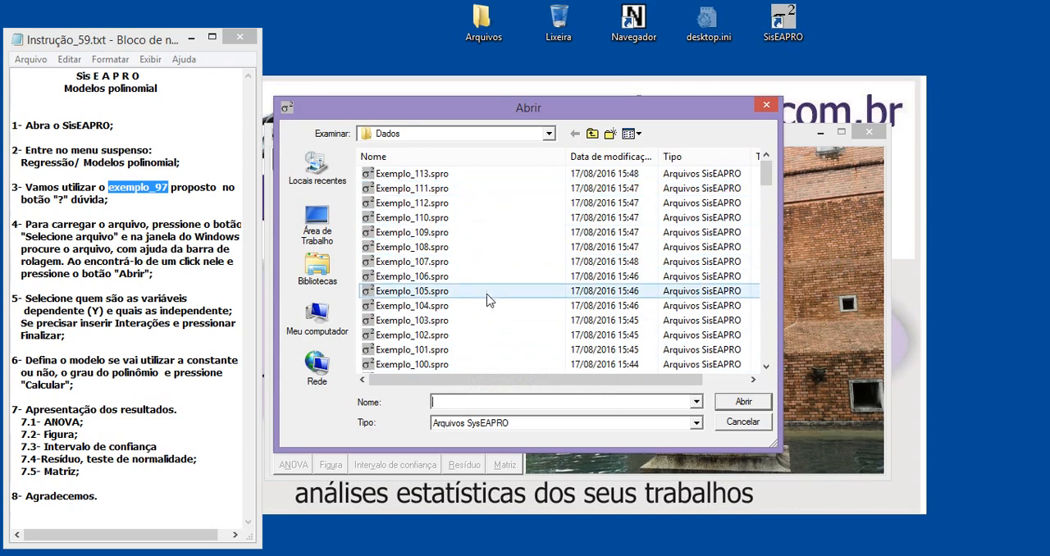
pyautogui.moveTo(767, 179); pyautogui.dragTo(767, 195)
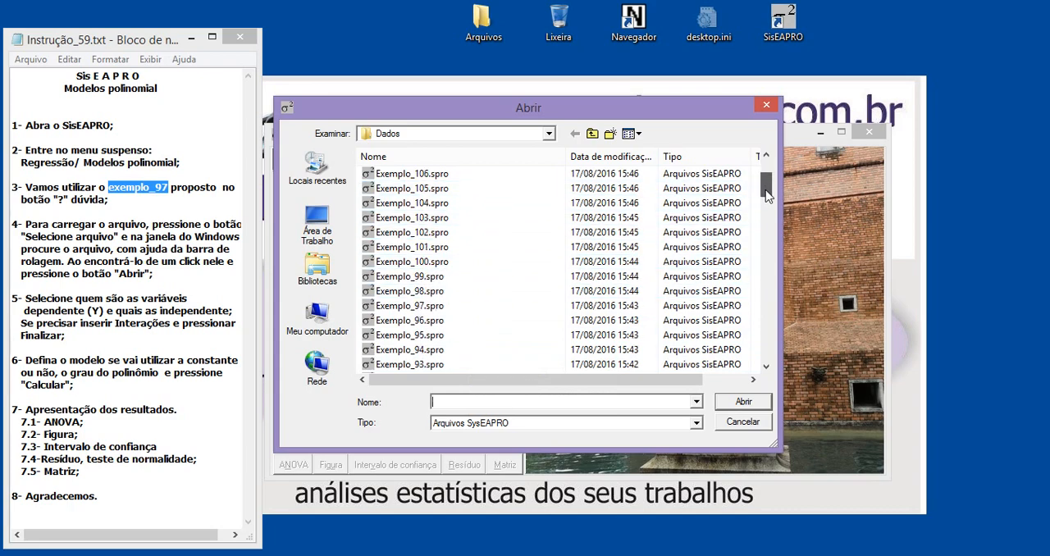
pyautogui.click(421, 307)
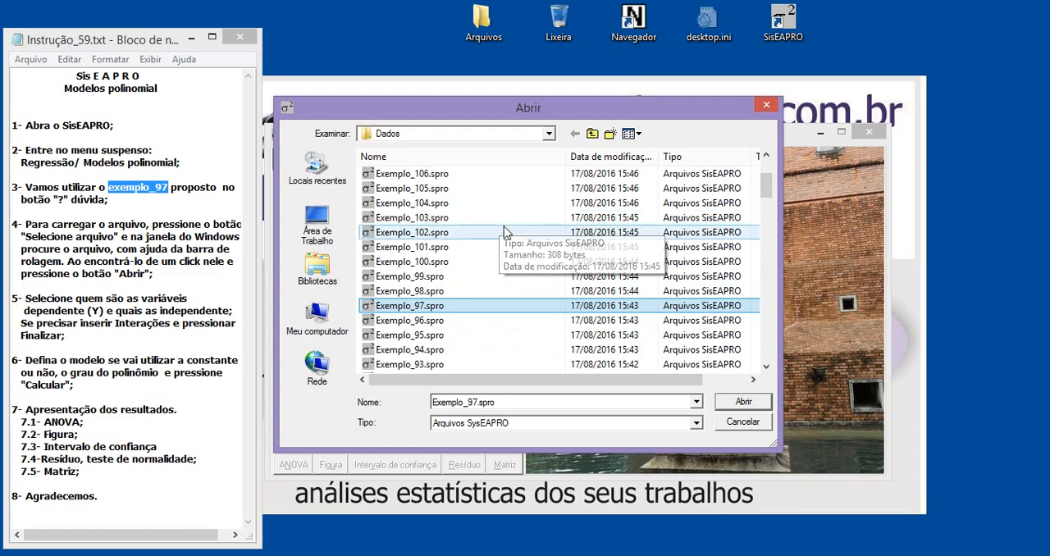
# Check where the Dados folder sits in the folder hierarchy of the file dialog
pyautogui.click(462, 135)
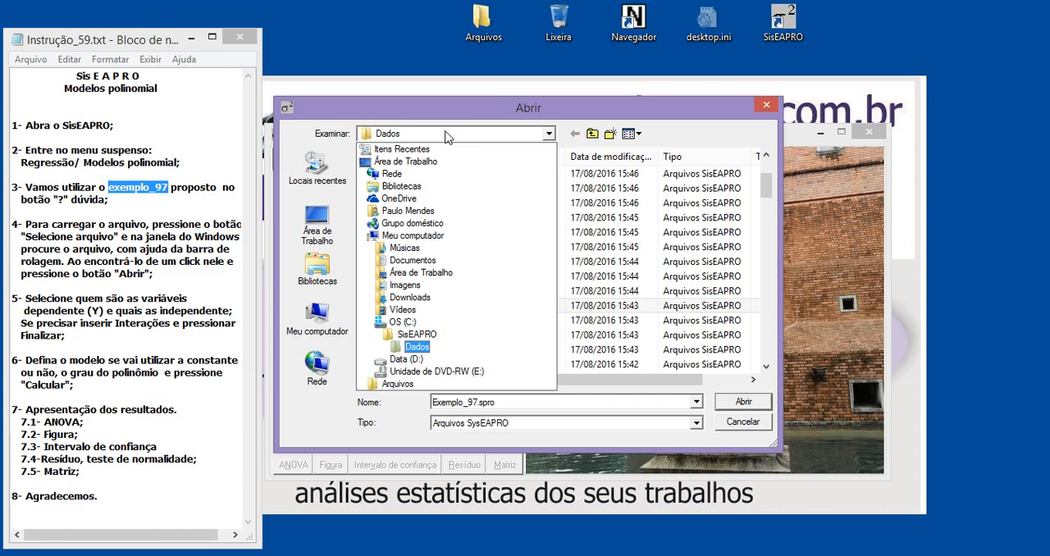
pyautogui.click(447, 136)
pyautogui.click(447, 136)
pyautogui.click(447, 136)
pyautogui.click(447, 136)
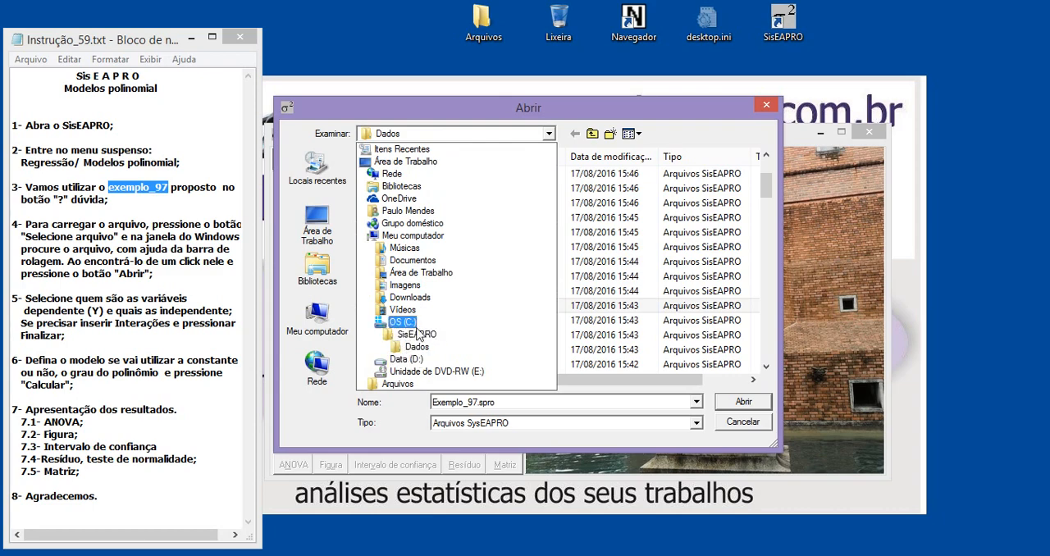
pyautogui.click(768, 104)
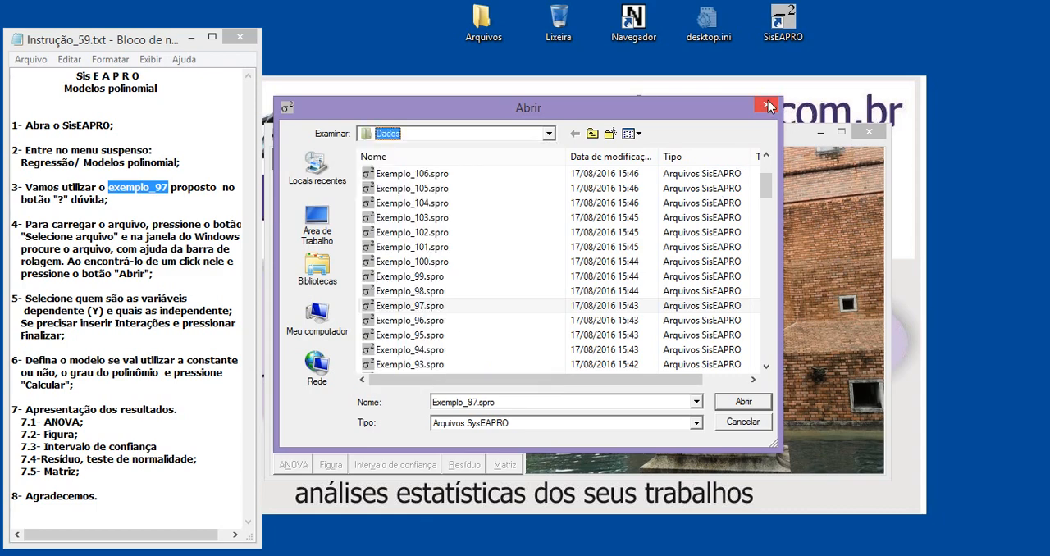
# Load Exemplo_97.spro as the data file and choose x as the Eixo X variable
pyautogui.click(443, 309)
pyautogui.click(744, 402)
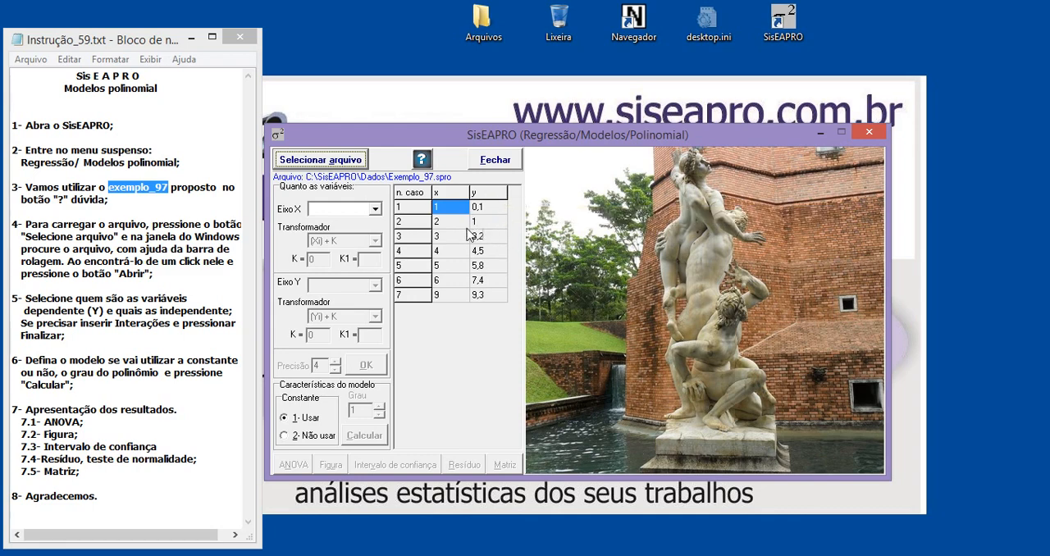
pyautogui.click(343, 215)
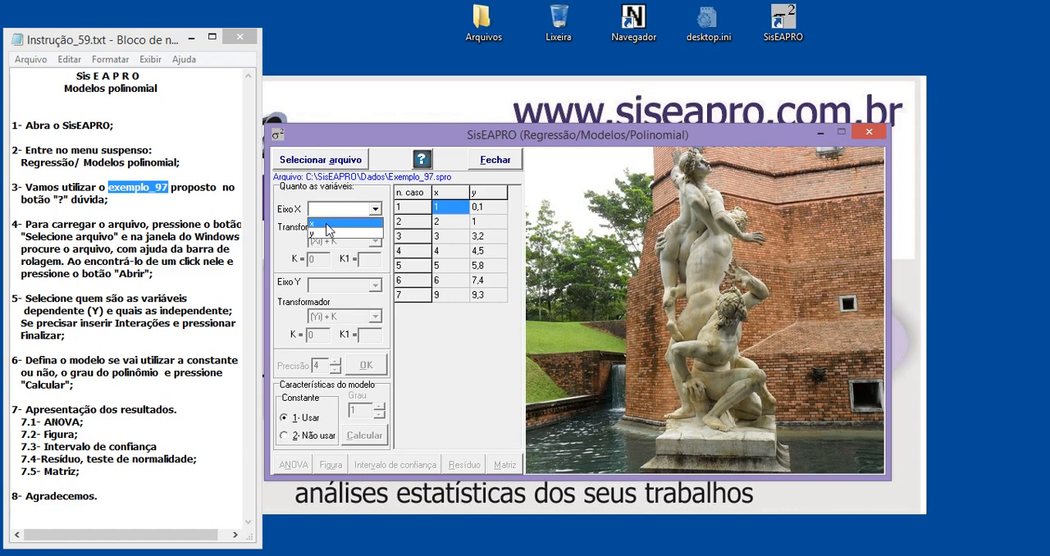
pyautogui.click(329, 224)
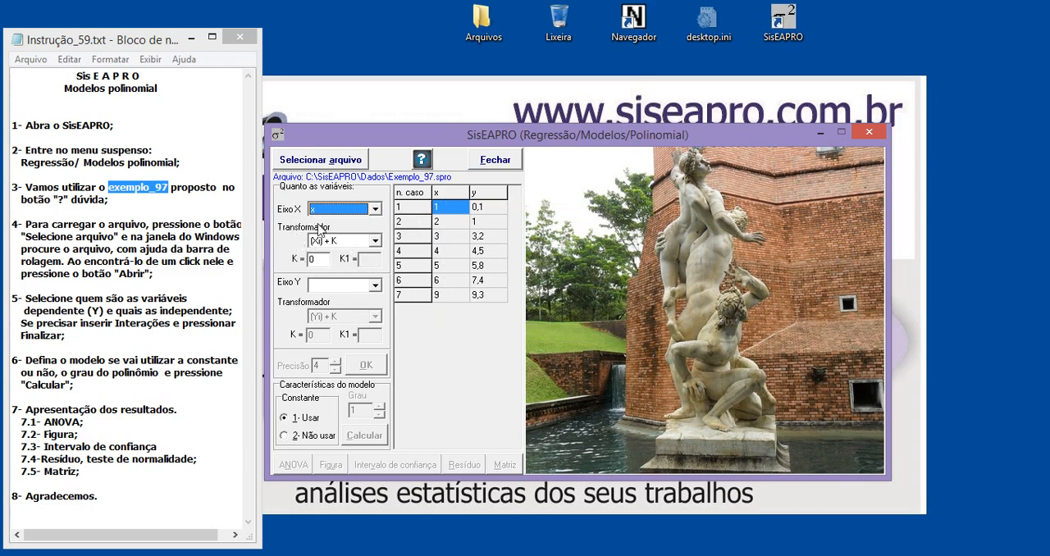
# Keep the (Xi) + K transformer for the X axis and choose y as the Eixo Y variable
pyautogui.click(375, 241)
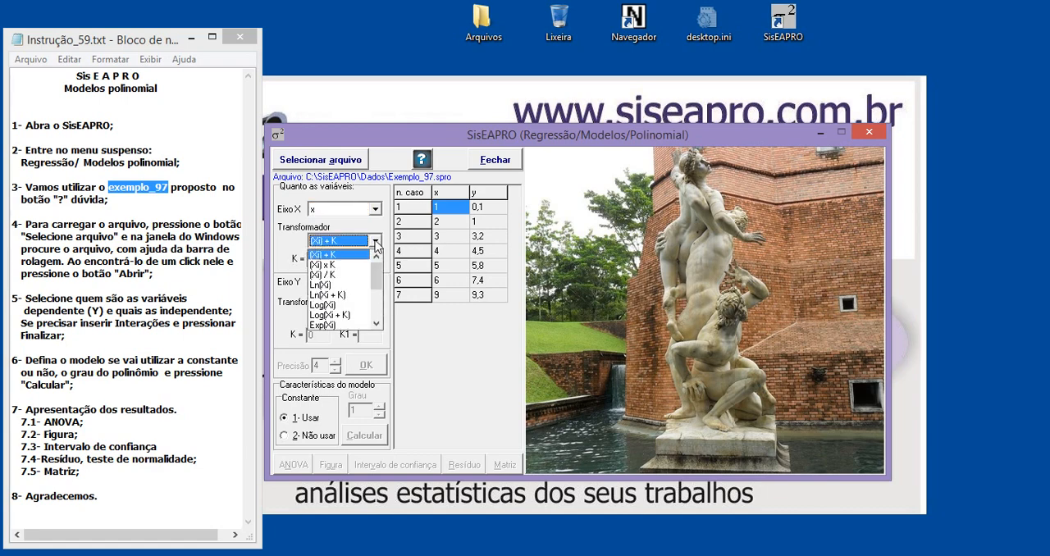
pyautogui.click(337, 254)
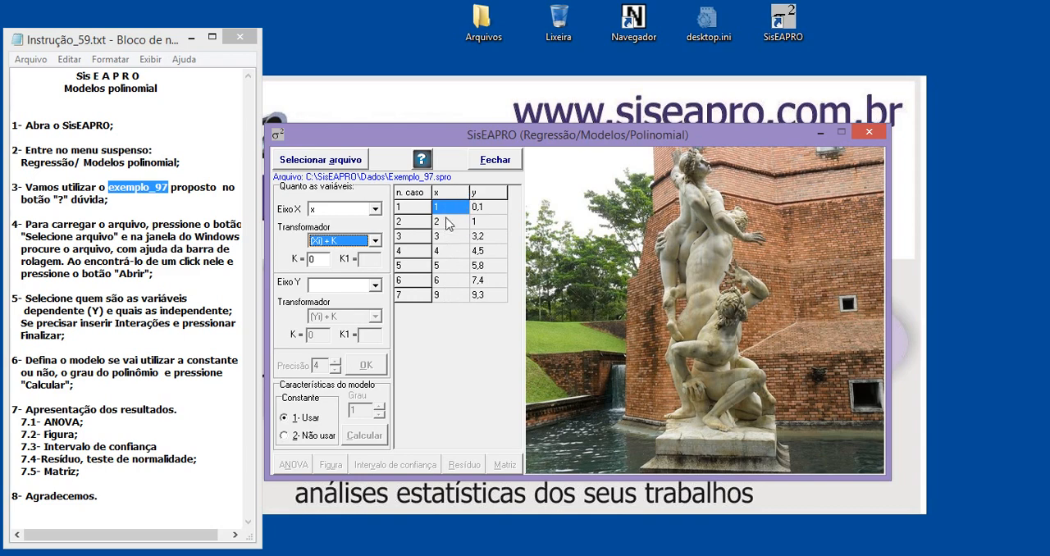
pyautogui.click(347, 287)
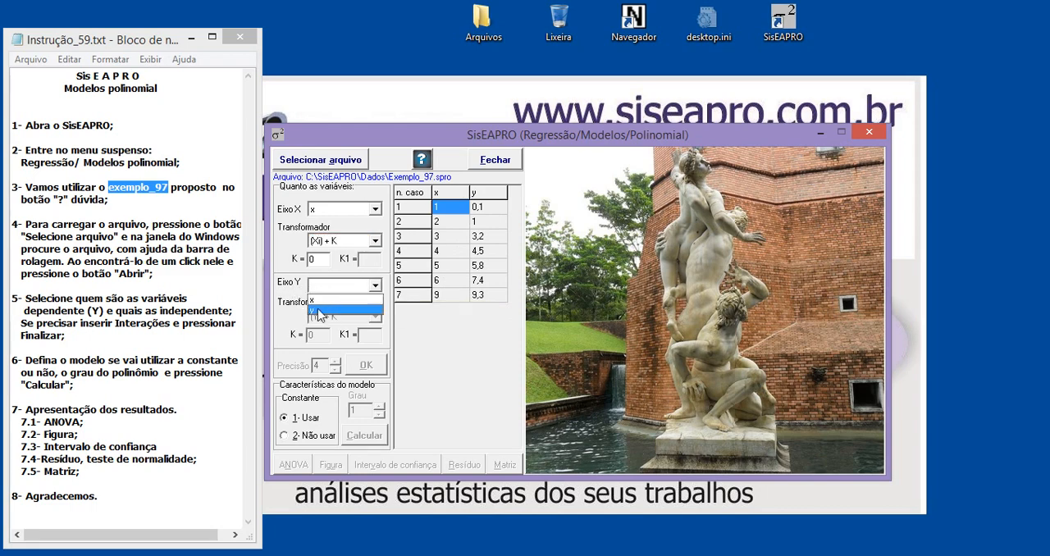
pyautogui.click(330, 309)
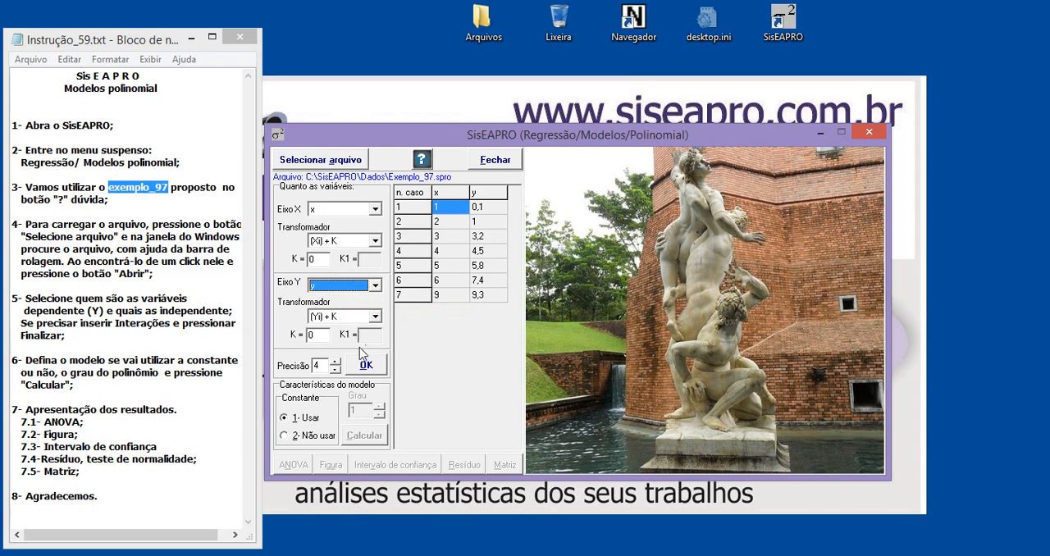
# Keep the precision at 4 and validate the variable, transformer and precision settings
pyautogui.click(316, 364)
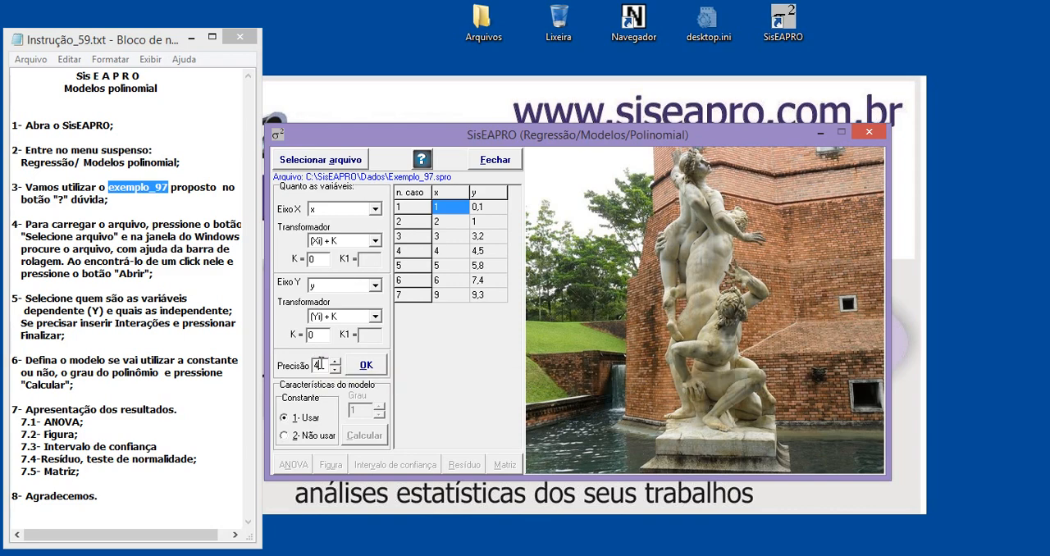
pyautogui.click(336, 361)
pyautogui.click(322, 365)
pyautogui.click(367, 366)
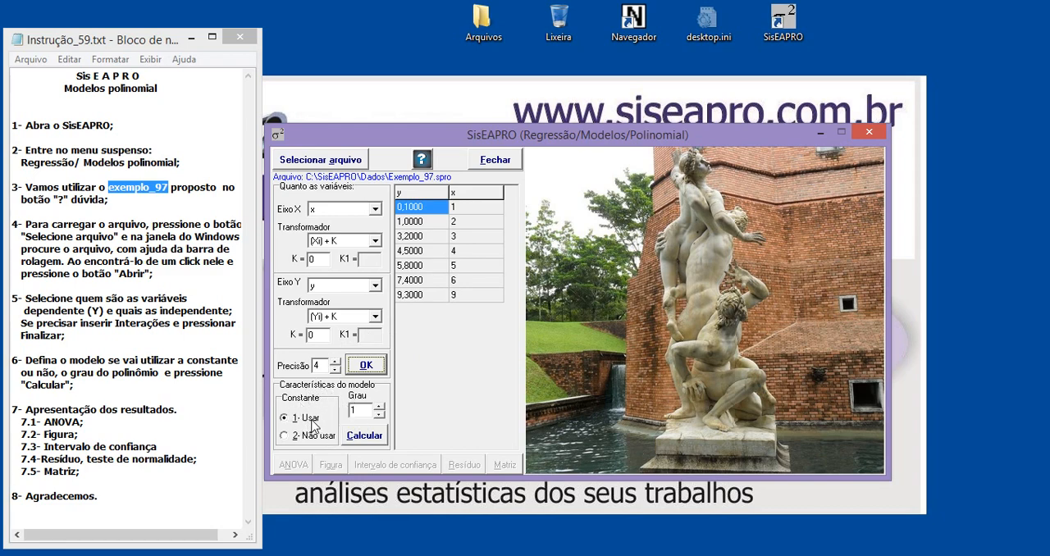
# Set the model to use the constant with degree 2 and calculate the regression
pyautogui.click(284, 437)
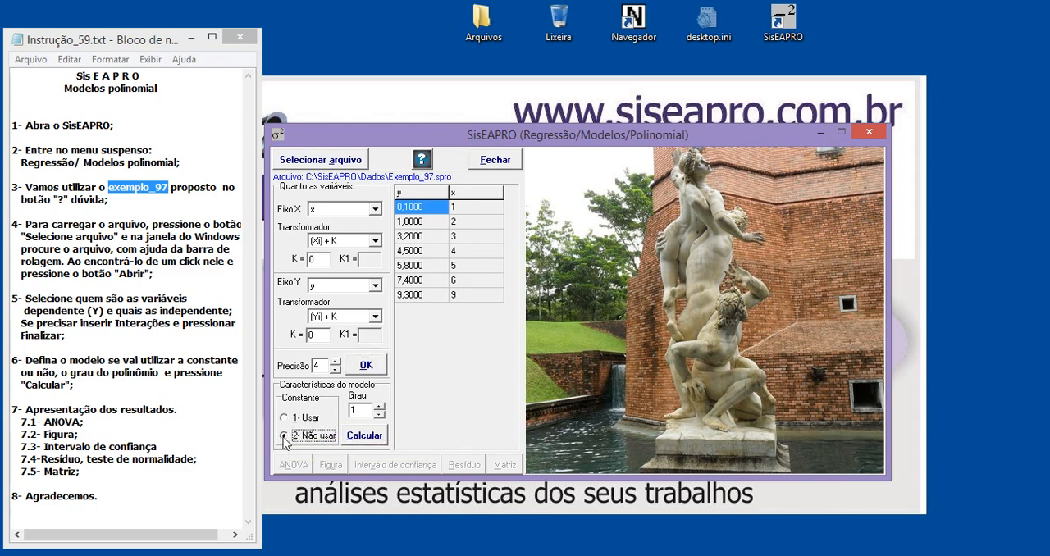
pyautogui.click(285, 418)
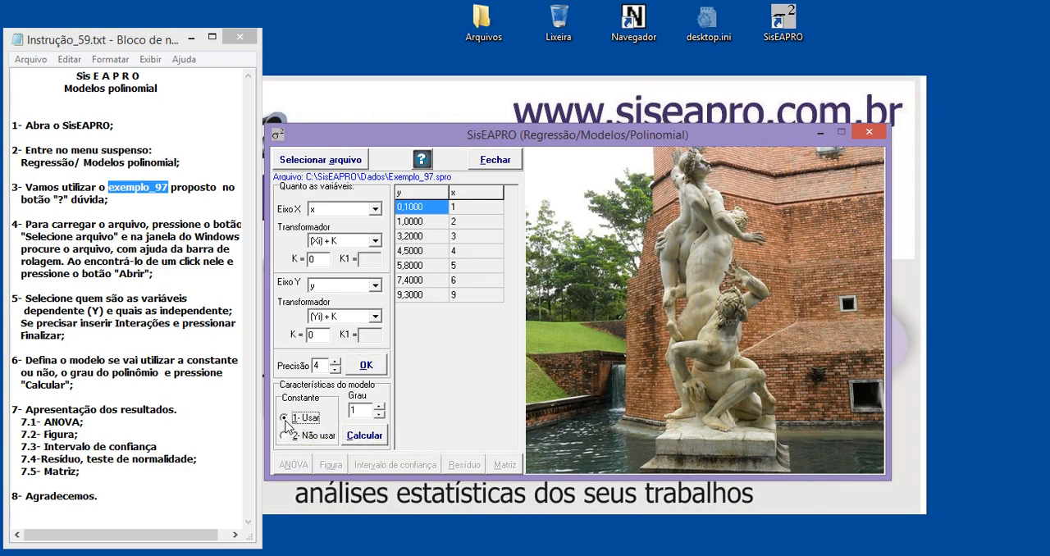
pyautogui.click(284, 437)
pyautogui.click(285, 419)
pyautogui.click(384, 414)
pyautogui.click(380, 415)
pyautogui.click(366, 436)
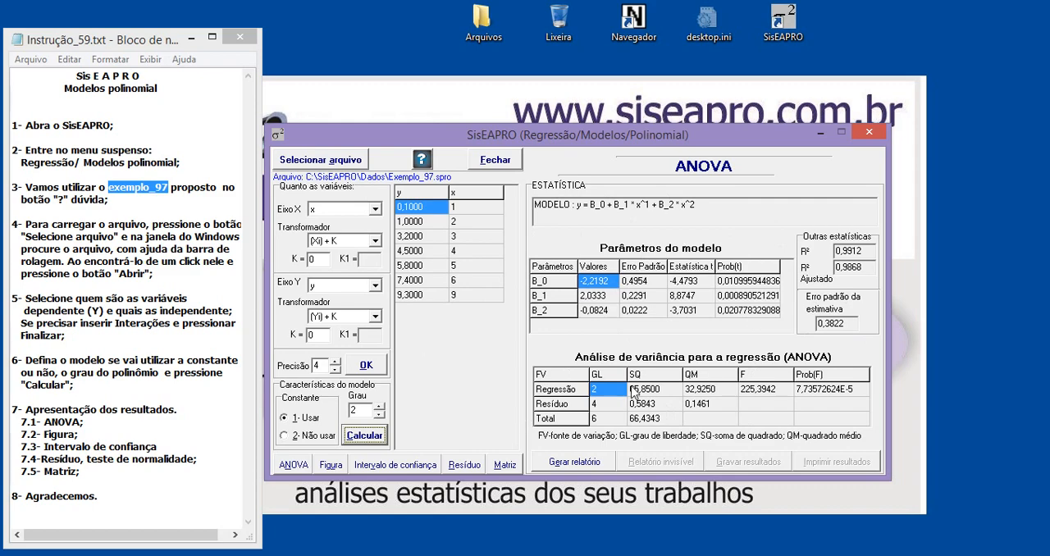
# Compare the ANOVA results for polynomial degrees 3 and 1, ending on degree 2
pyautogui.click(380, 407)
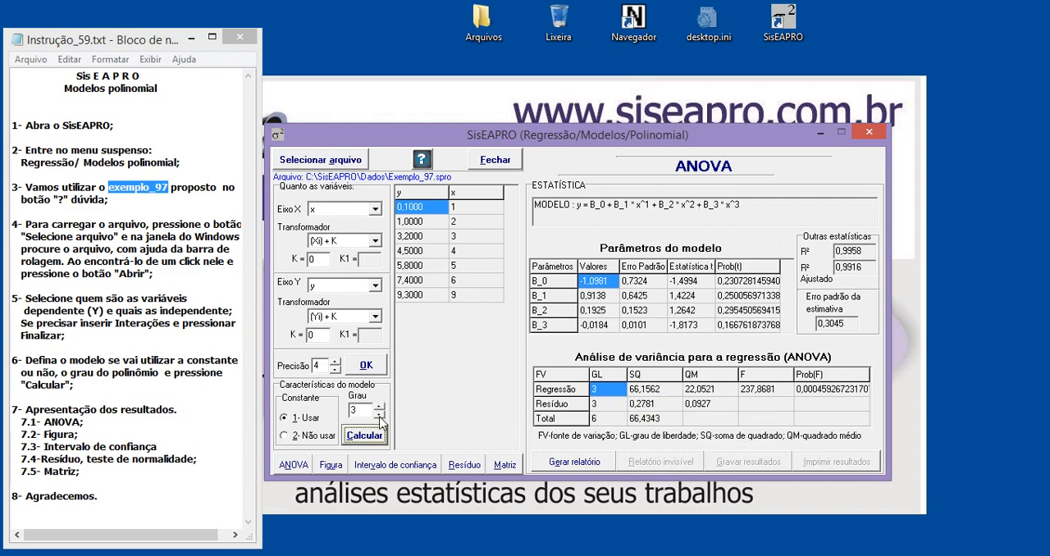
pyautogui.click(379, 417)
pyautogui.click(379, 417)
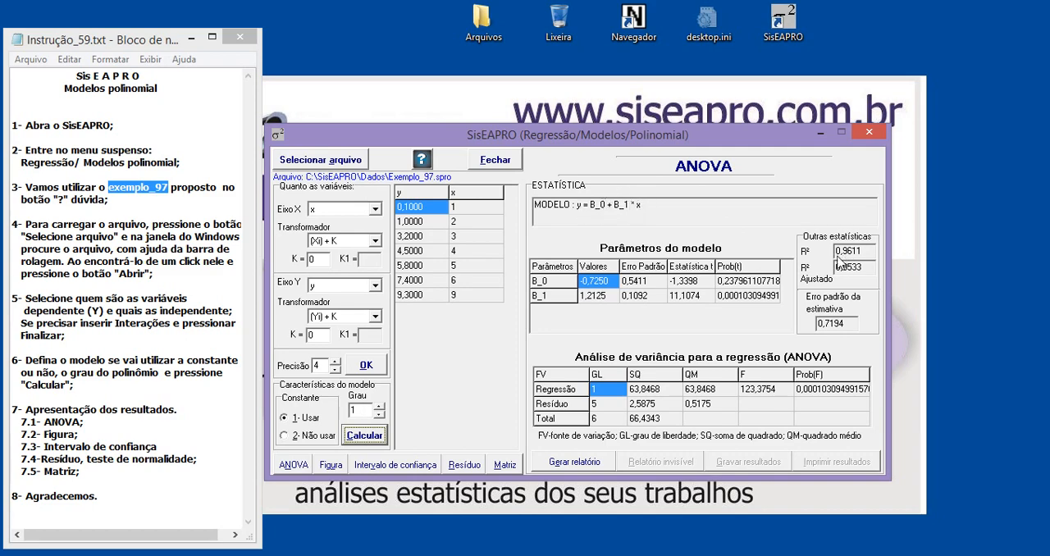
pyautogui.click(379, 406)
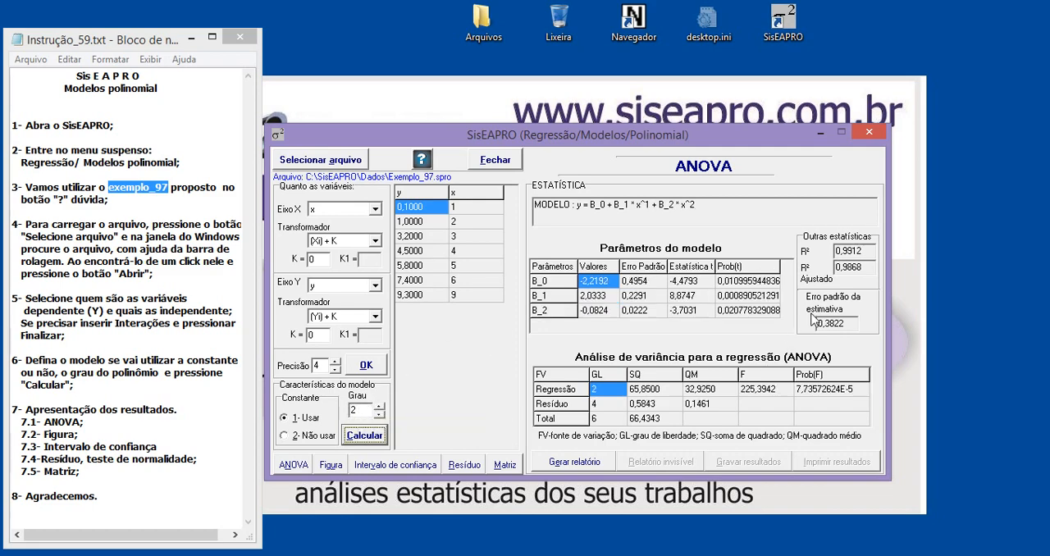
# Highlight the R² of the degree 2 model, compare it with degree 3 and leave the degree at 3
pyautogui.click(858, 250)
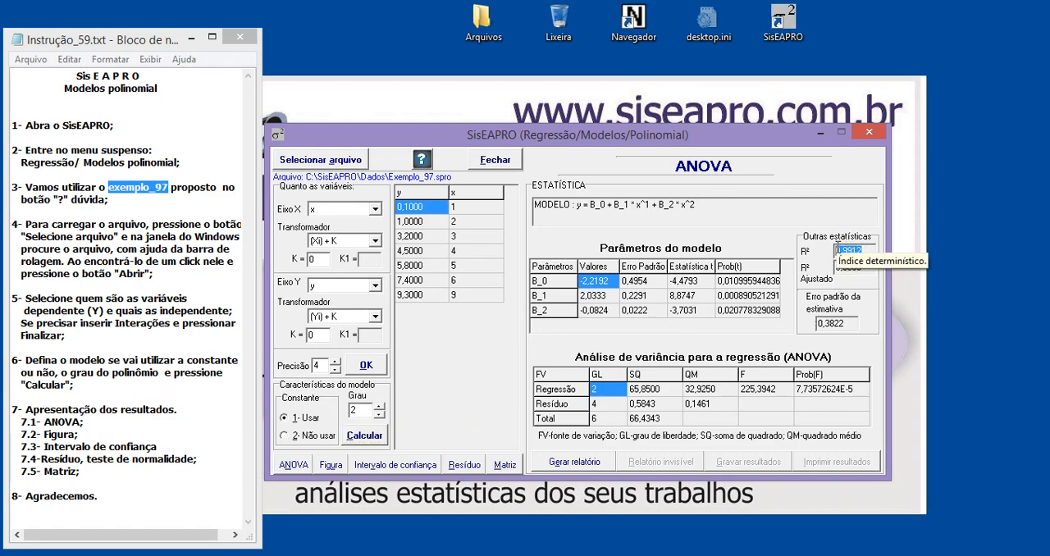
pyautogui.moveTo(838, 247); pyautogui.dragTo(877, 247)
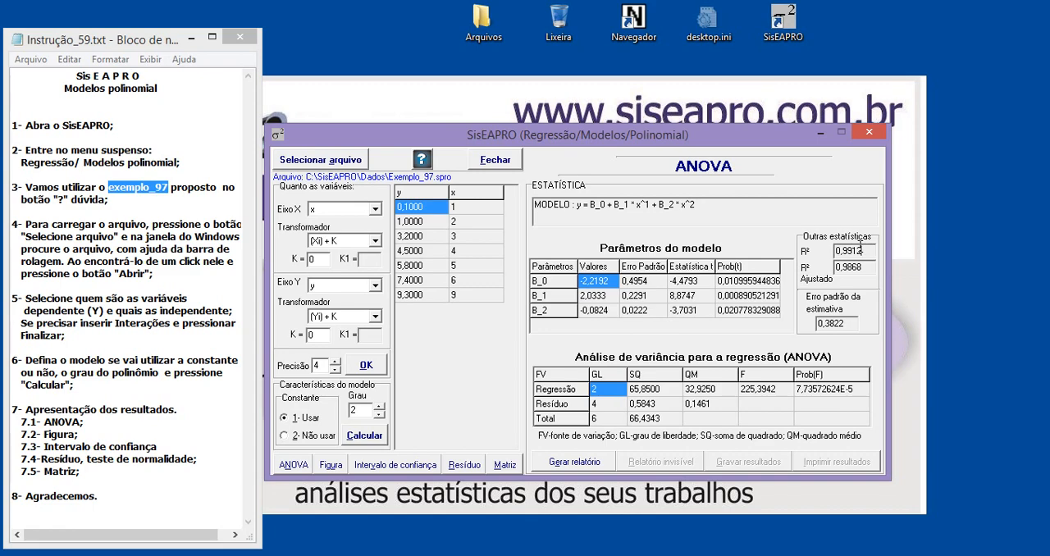
pyautogui.click(380, 407)
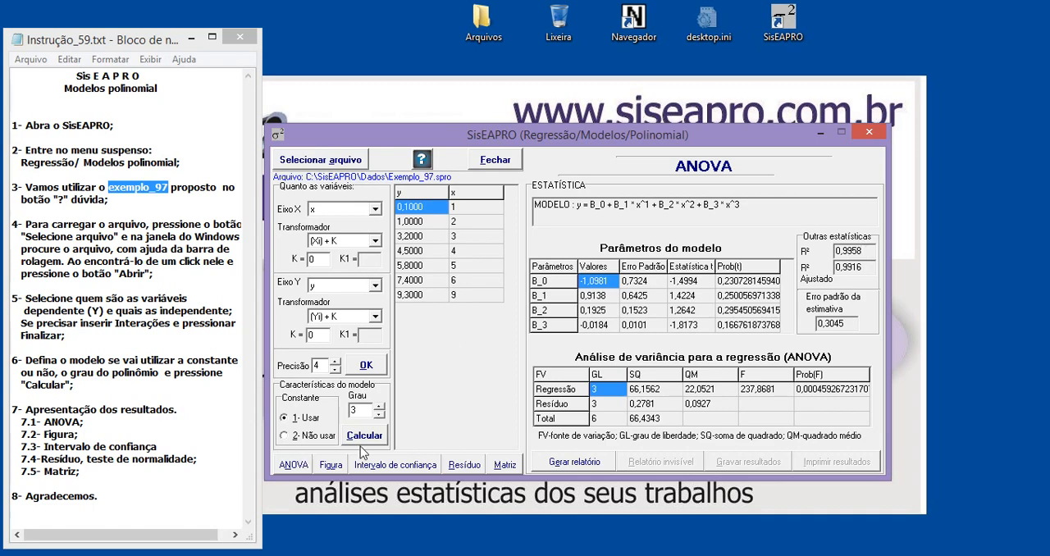
pyautogui.click(380, 416)
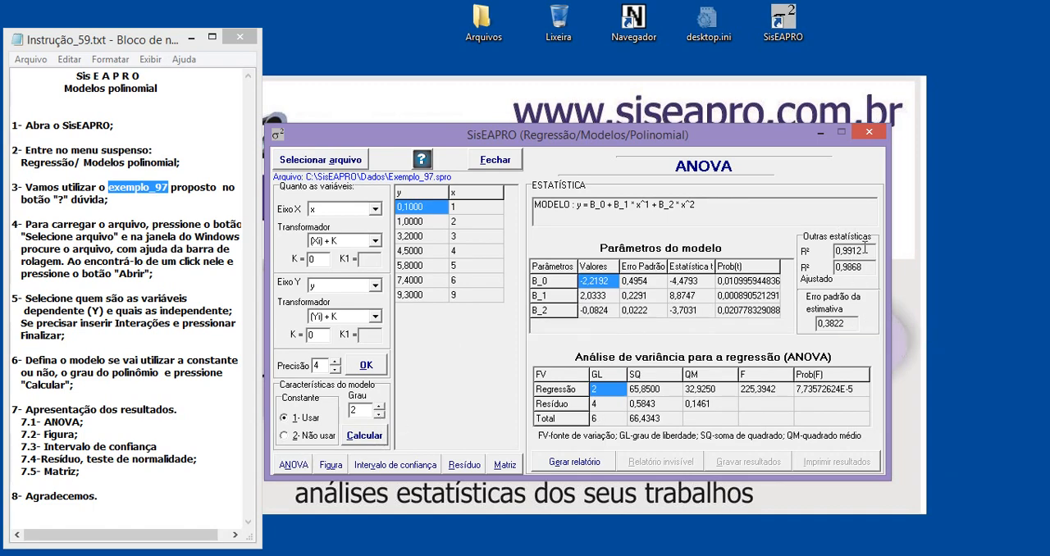
pyautogui.click(379, 407)
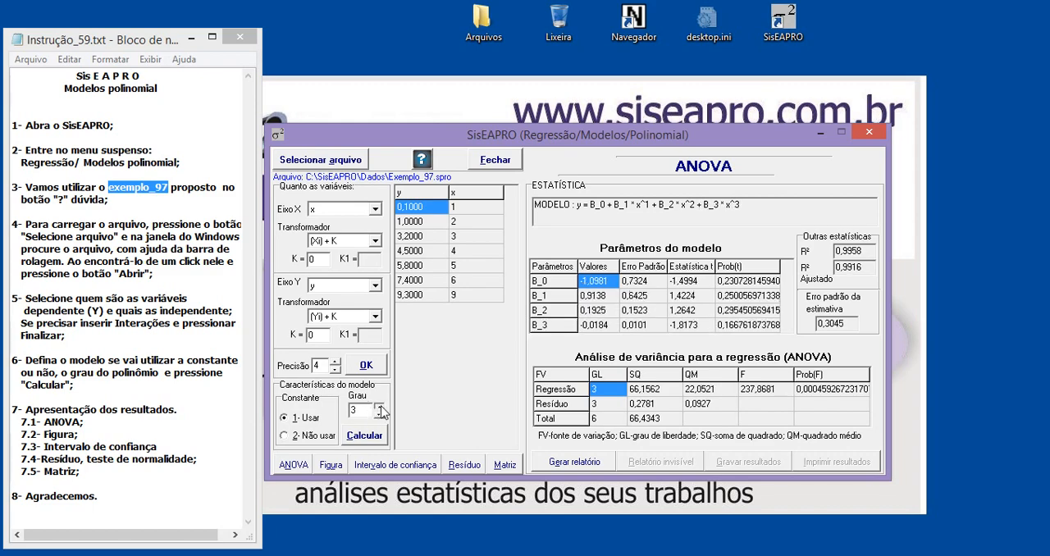
# Highlight the GRAU = 3 instruction of EXEMPLO-1 in the help and close the help
pyautogui.click(422, 159)
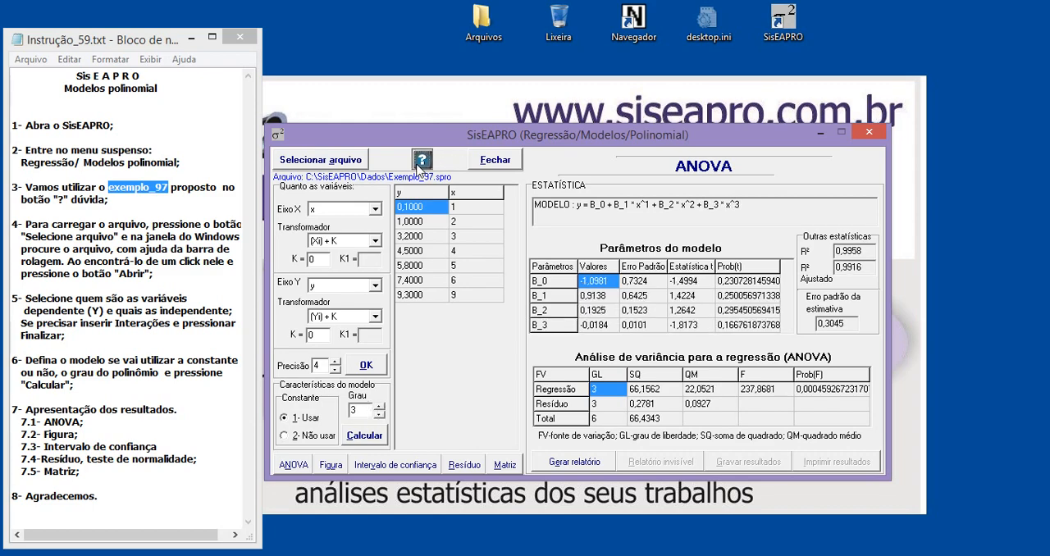
pyautogui.moveTo(805, 169); pyautogui.dragTo(796, 308)
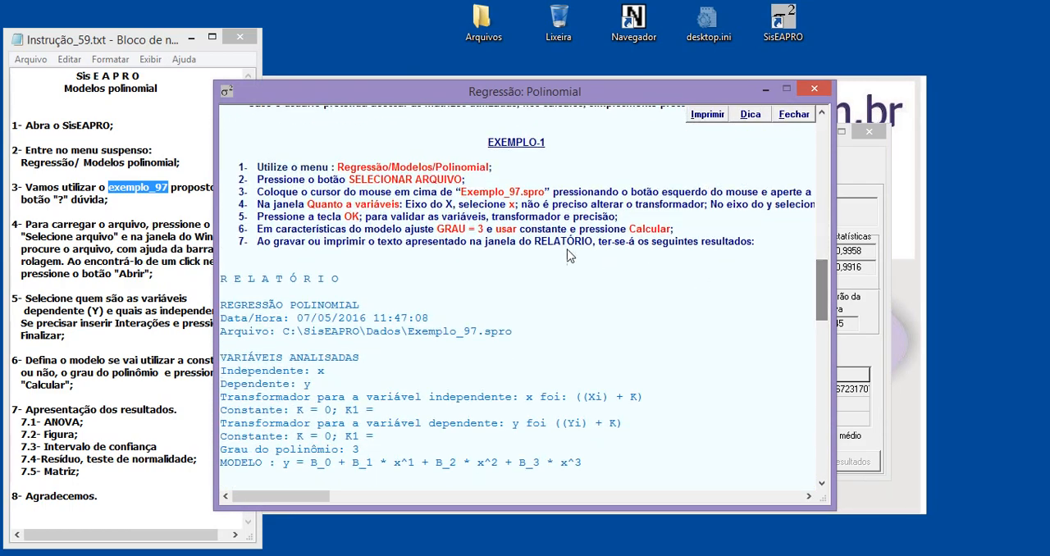
pyautogui.moveTo(437, 231); pyautogui.dragTo(504, 244)
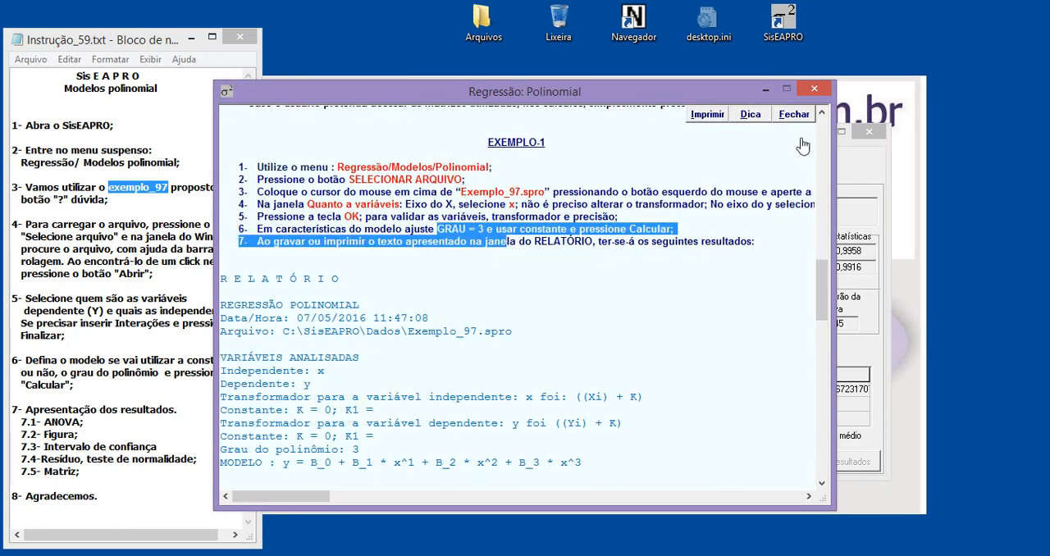
pyautogui.click(814, 88)
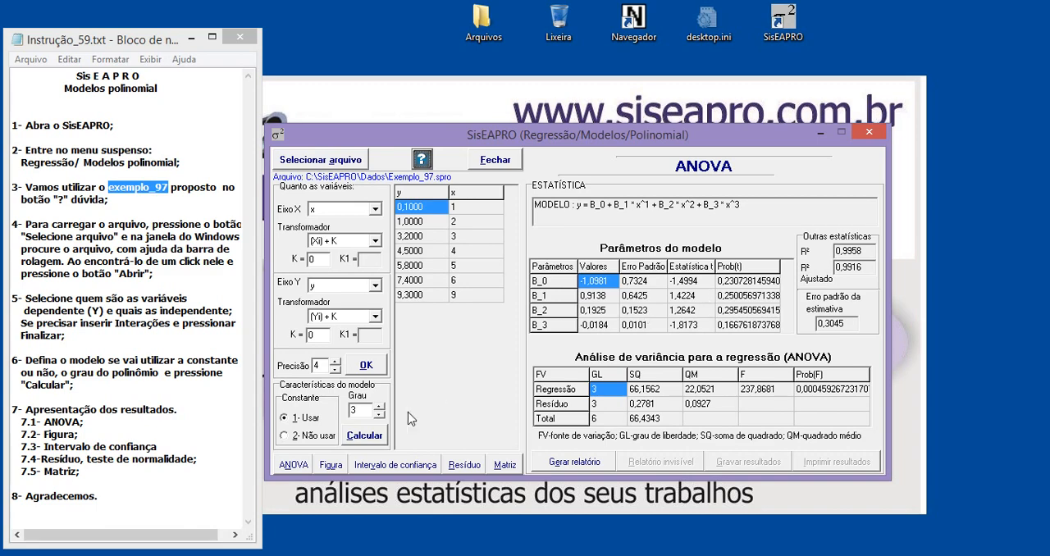
# Compare the degree 2 model with degree 3 again and highlight the R² of the degree 3 model
pyautogui.click(378, 416)
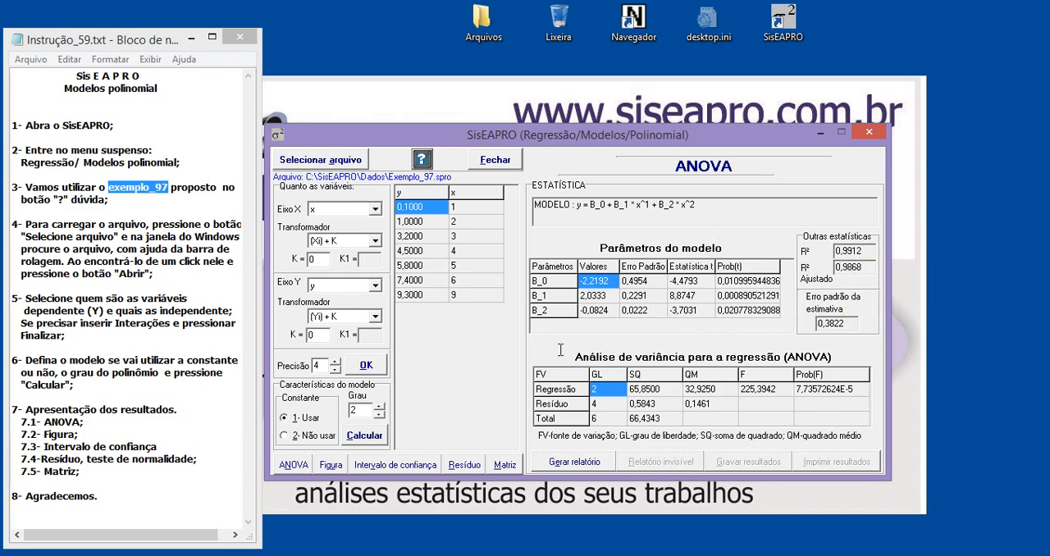
pyautogui.click(379, 407)
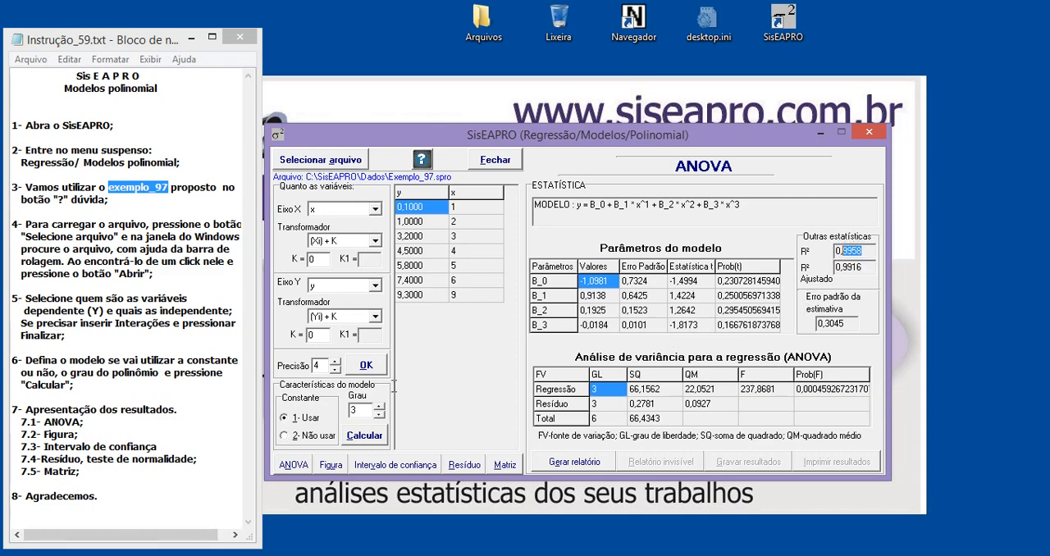
pyautogui.click(868, 255)
pyautogui.moveTo(862, 252); pyautogui.dragTo(867, 252)
pyautogui.moveTo(866, 251); pyautogui.dragTo(845, 251)
pyautogui.click(868, 252)
pyautogui.moveTo(868, 253); pyautogui.dragTo(847, 260)
pyautogui.click(616, 205)
# Plot the Padronizado residuals in the residual analysis and highlight the Durbin-Watson statistic
pyautogui.click(463, 466)
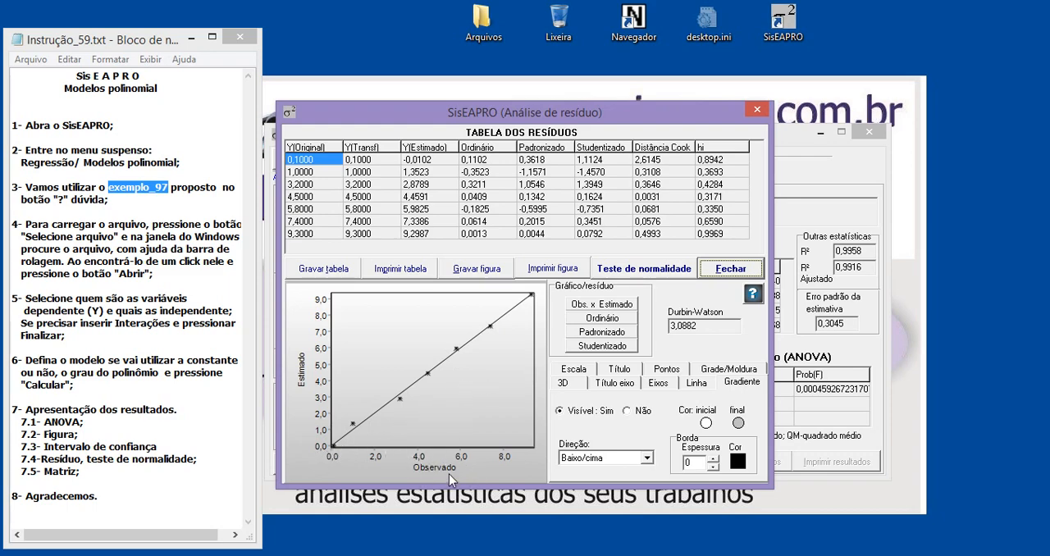
pyautogui.click(604, 333)
pyautogui.click(608, 337)
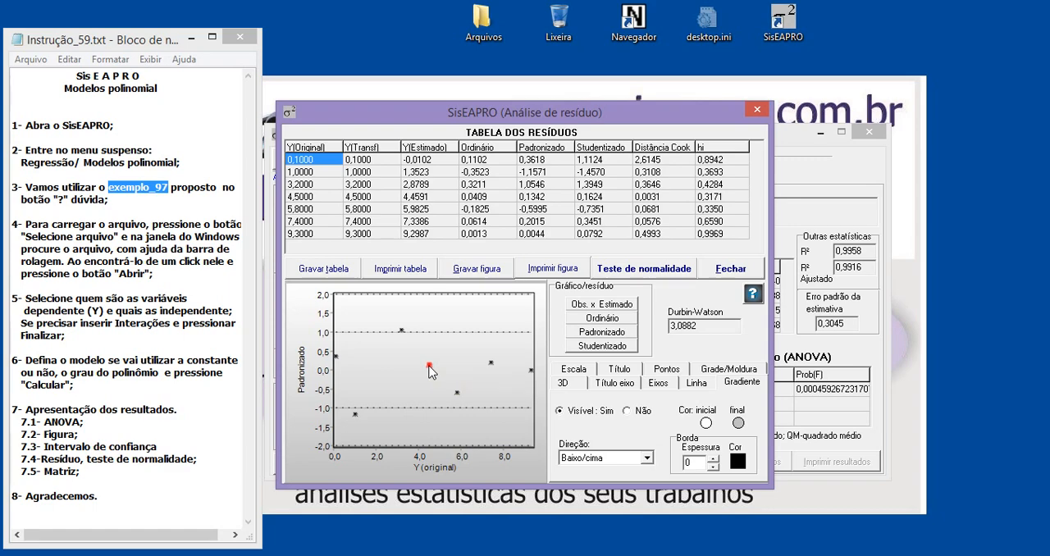
pyautogui.moveTo(707, 326); pyautogui.dragTo(681, 326)
pyautogui.click(693, 326)
# Calculate the normality test of the residuals and compare the Probabilidade plot with the Erro padronizado plot
pyautogui.click(645, 277)
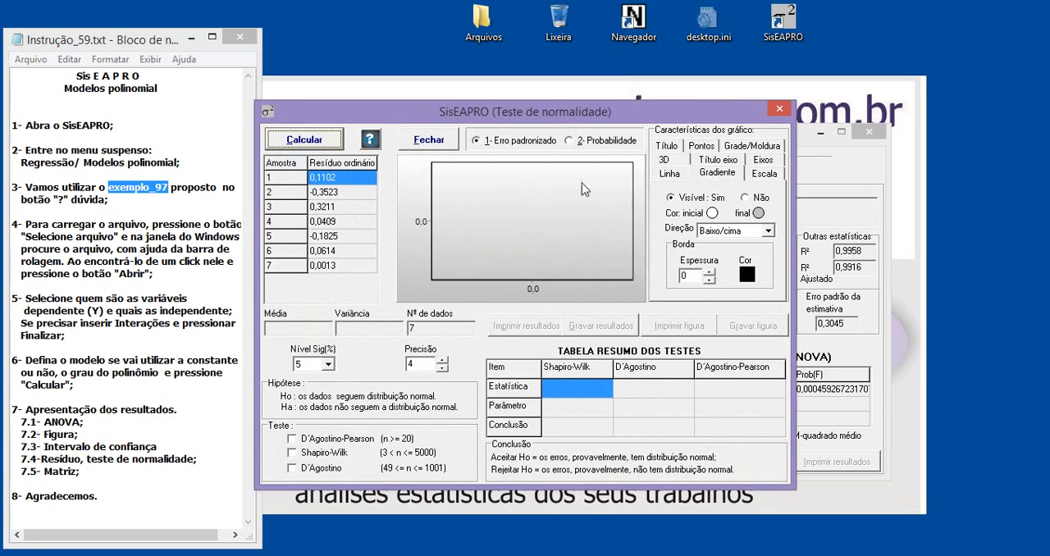
pyautogui.click(303, 142)
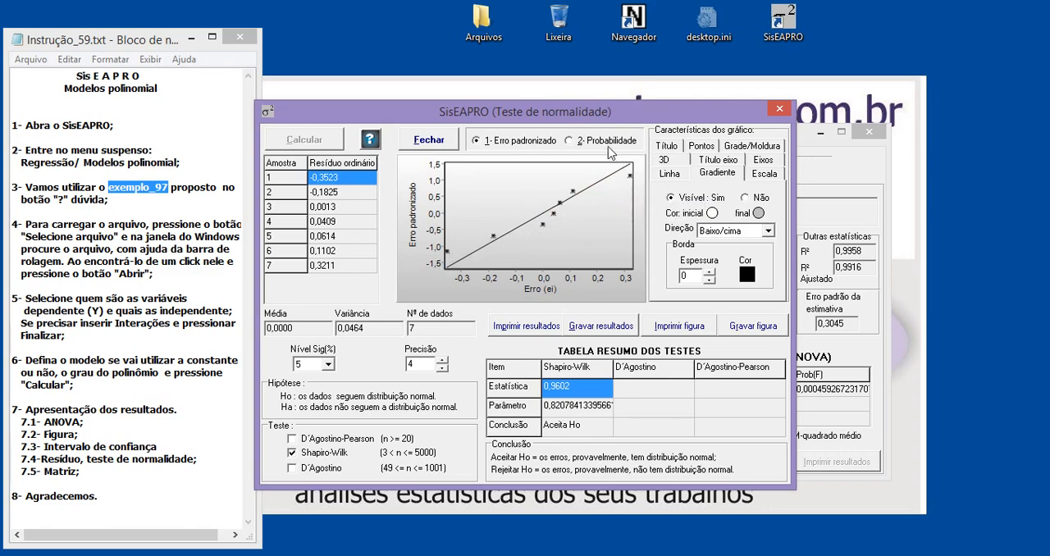
pyautogui.click(571, 141)
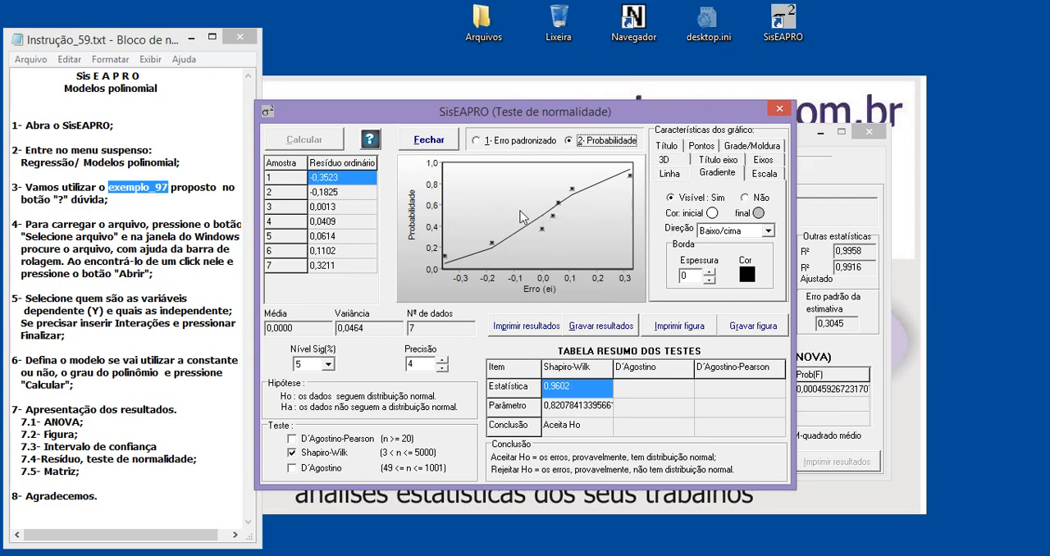
pyautogui.click(500, 141)
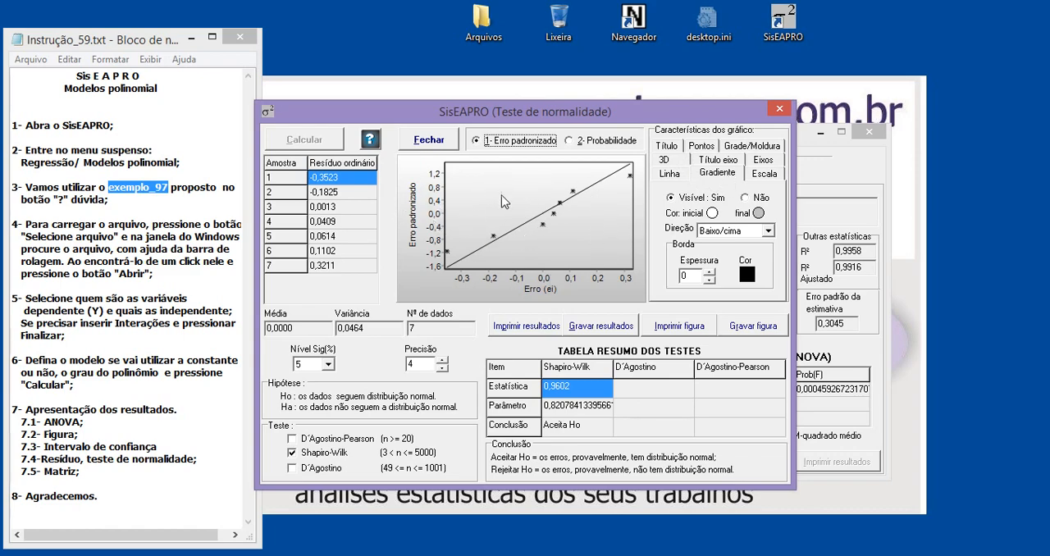
# Set the normality chart's gradient direction to Central and its initial colour to a custom greyish green
pyautogui.click(722, 232)
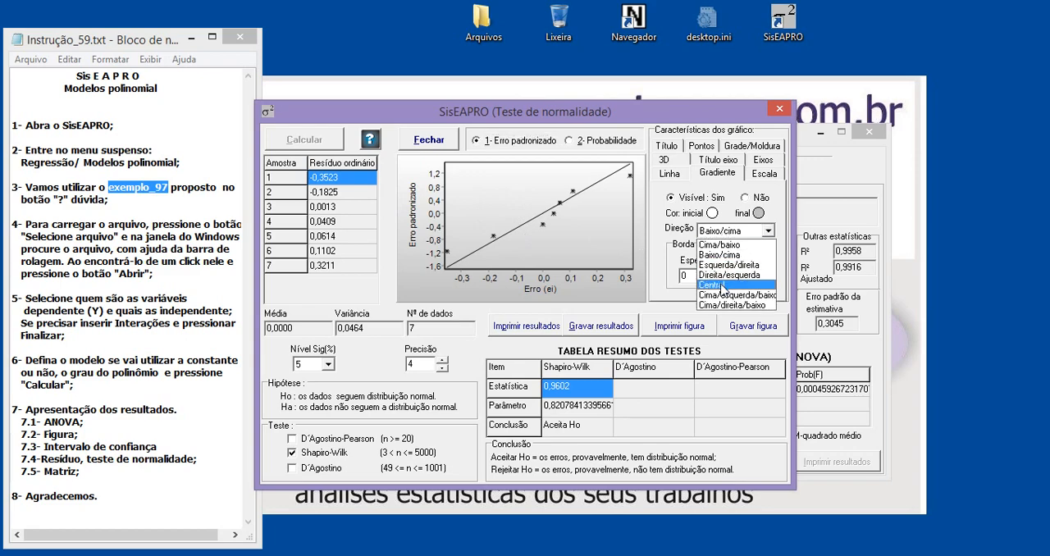
pyautogui.click(726, 255)
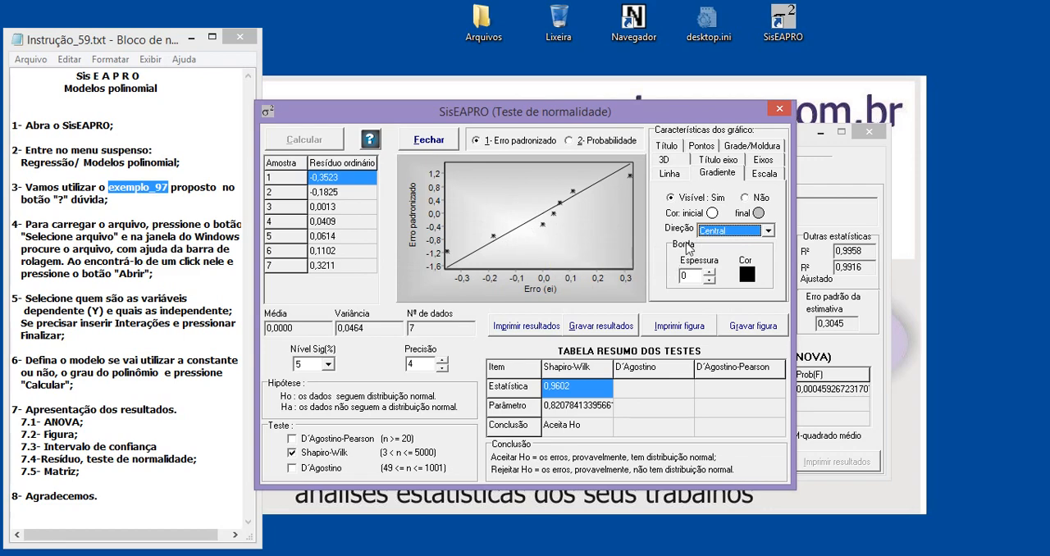
pyautogui.click(713, 214)
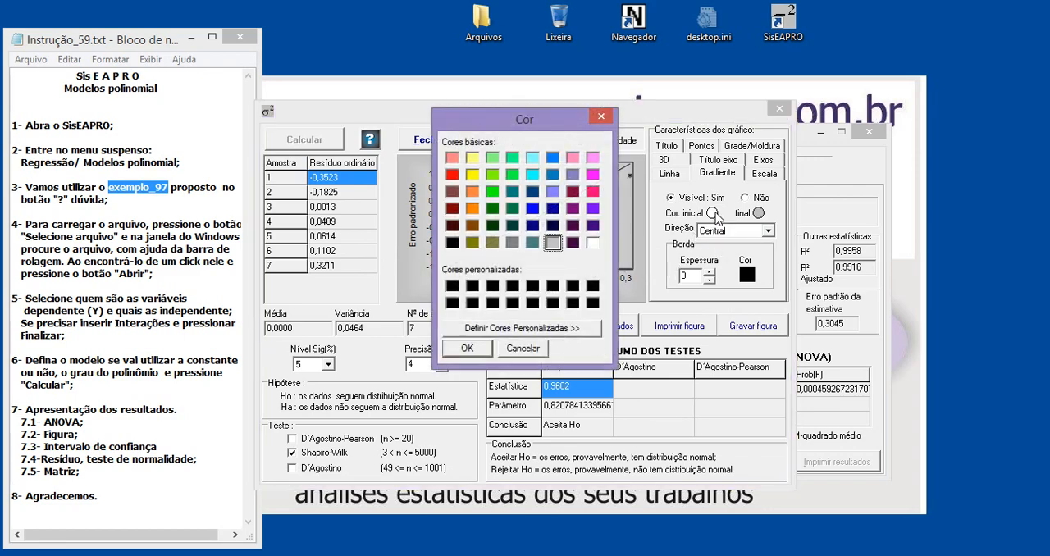
pyautogui.click(530, 331)
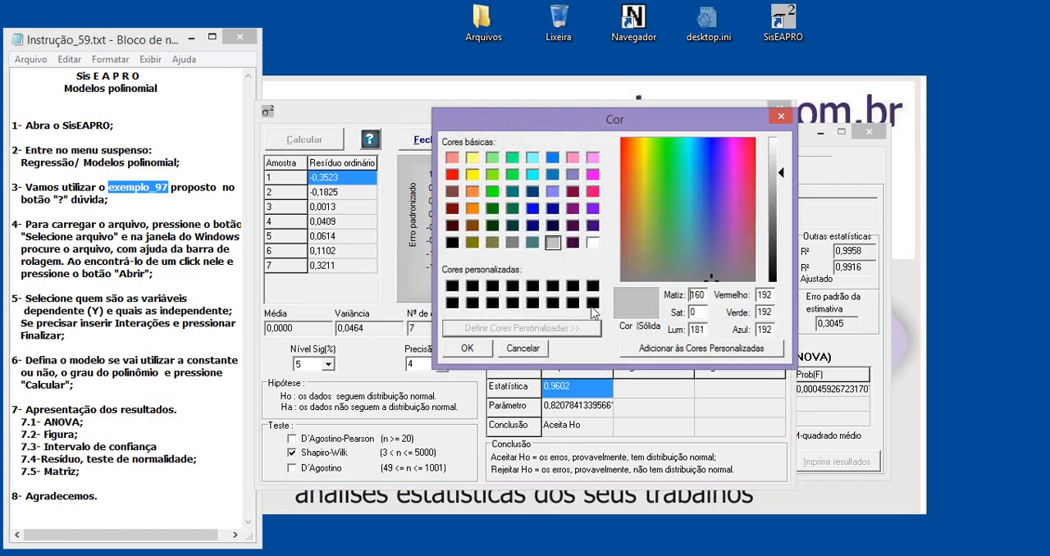
pyautogui.click(663, 245)
pyautogui.moveTo(783, 175); pyautogui.dragTo(783, 183)
pyautogui.click(467, 349)
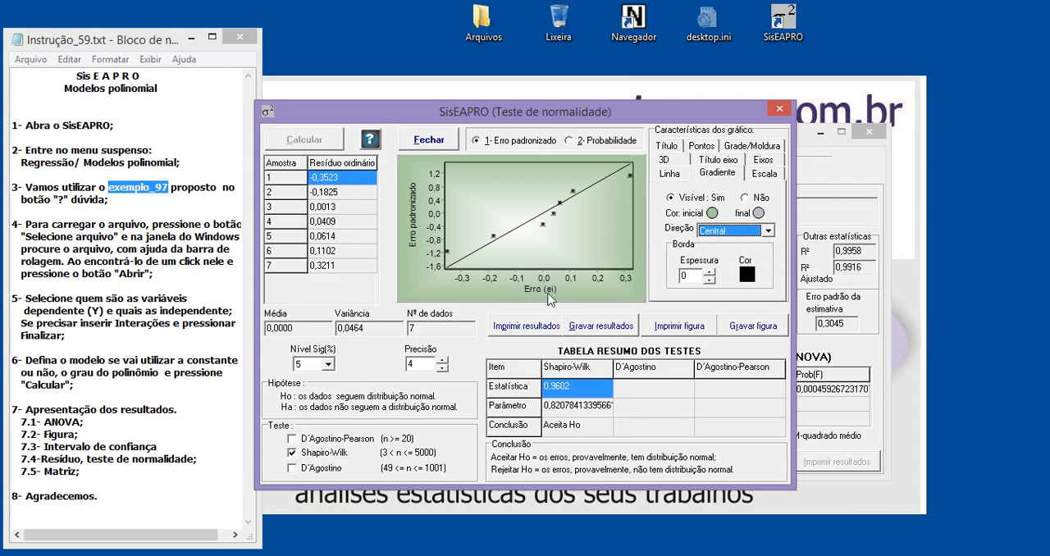
# Append "hrghh" to the X-axis title of the normality chart
pyautogui.click(721, 162)
pyautogui.click(702, 209)
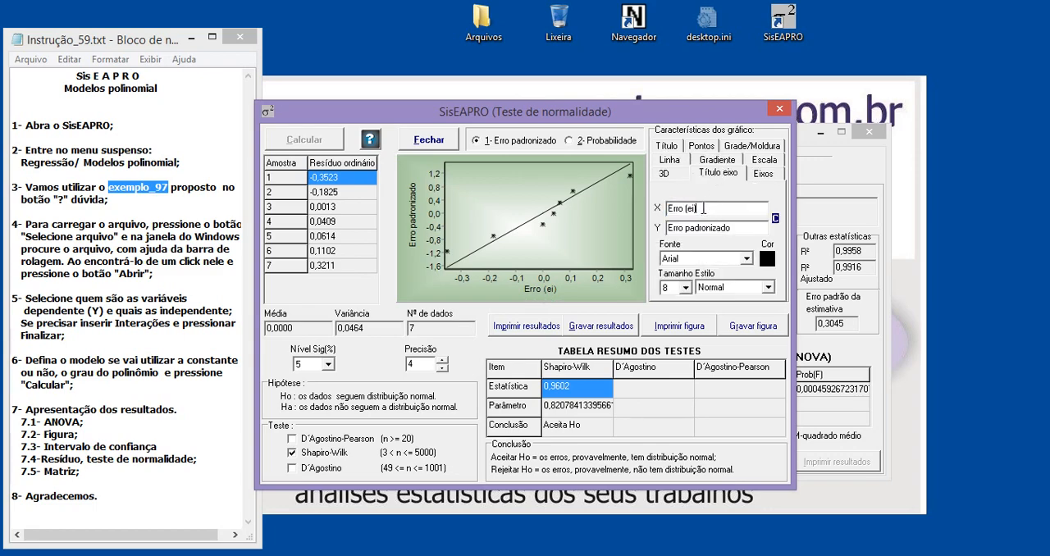
pyautogui.write('hrghh')
# Try Bookman Old Style and Tahoma for the normality chart's axis titles and settle on Times New Roman
pyautogui.click(690, 259)
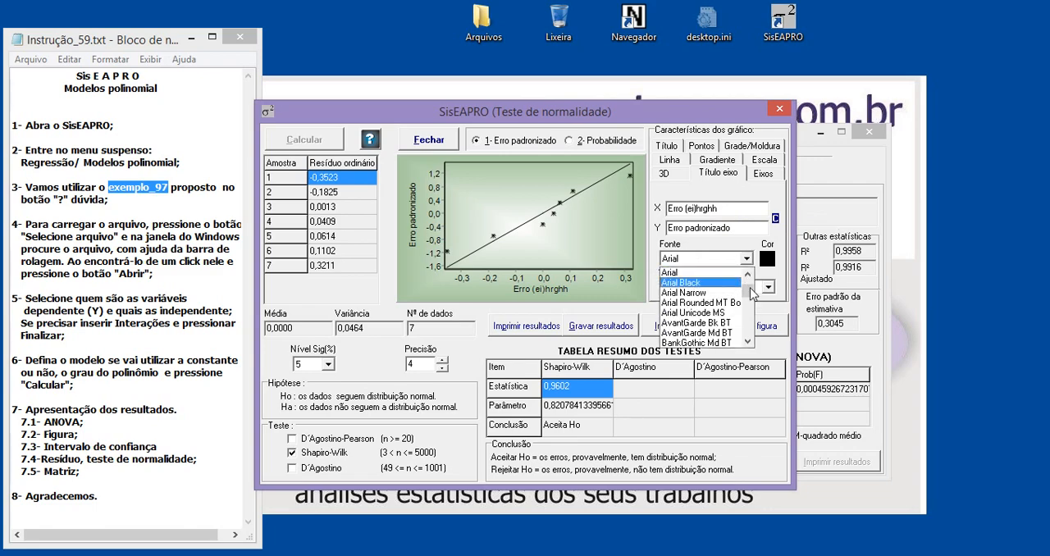
pyautogui.scroll(-5, 751, 293)
pyautogui.click(704, 300)
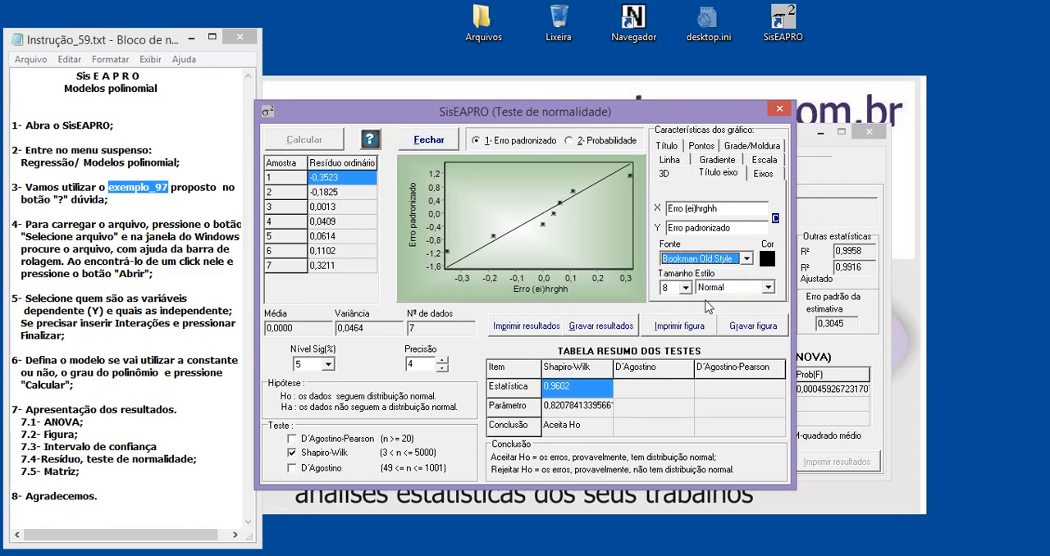
pyautogui.click(719, 261)
pyautogui.press('t')
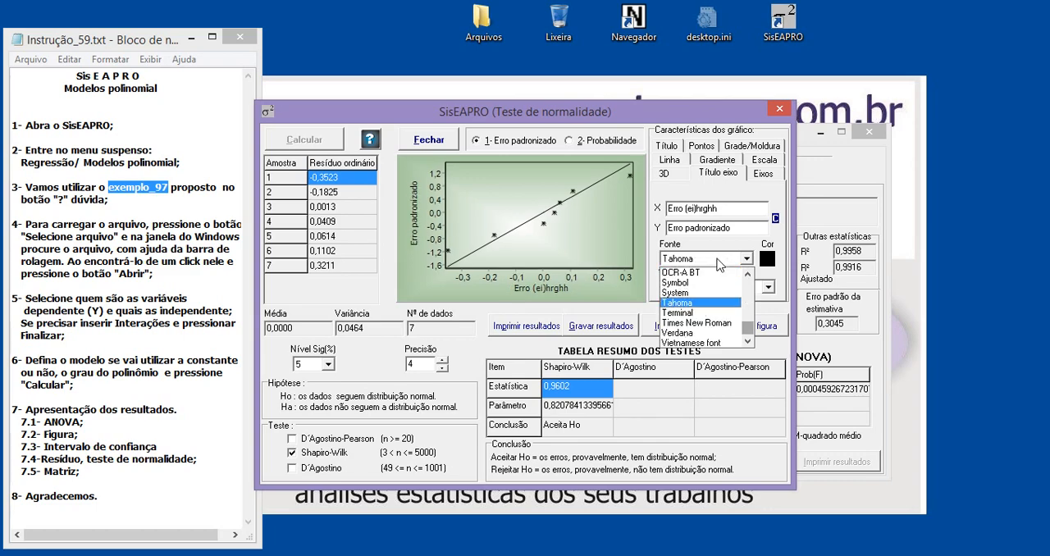
pyautogui.click(713, 323)
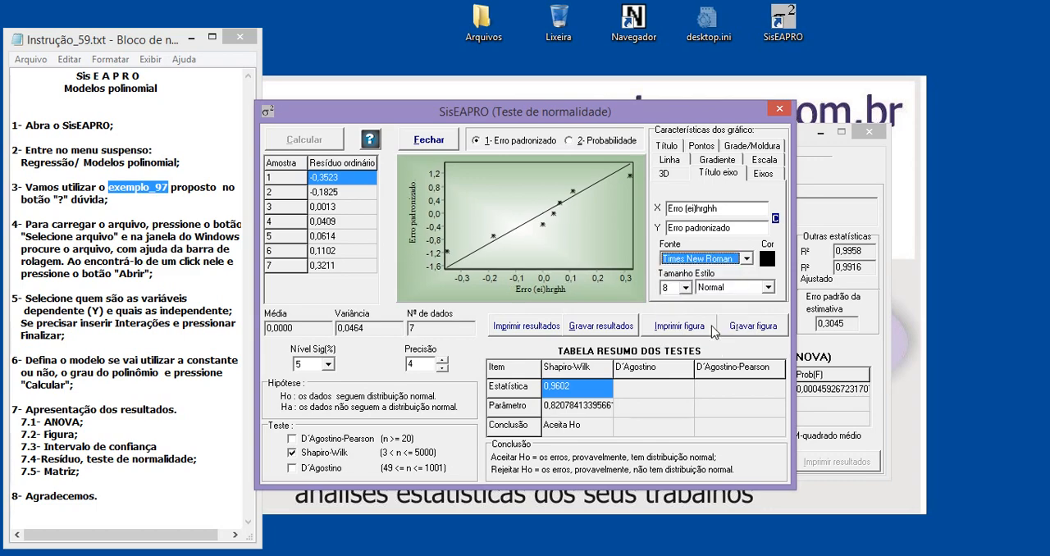
# Colour the normality chart's axis titles blue and set their font size to 10
pyautogui.click(763, 260)
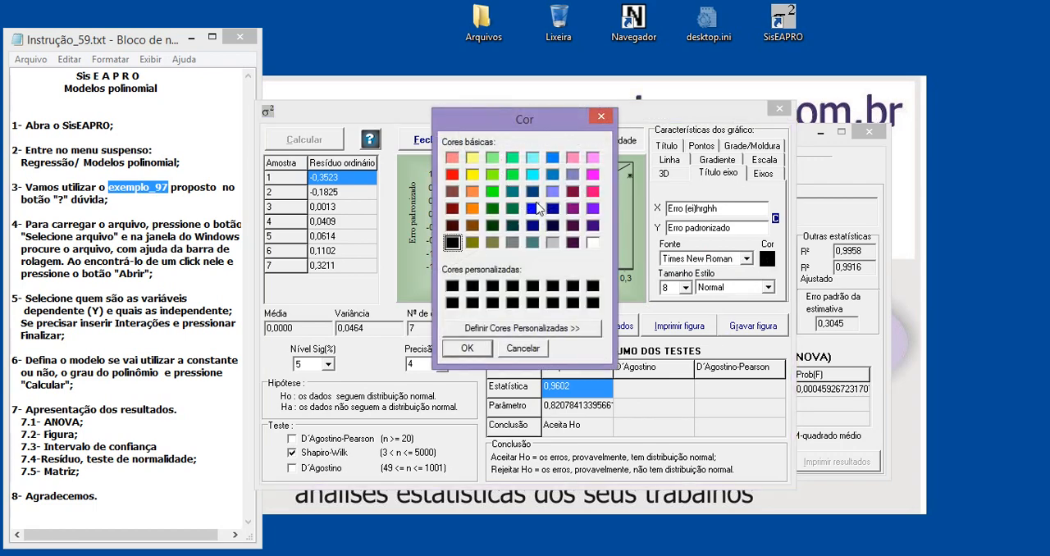
pyautogui.click(534, 210)
pyautogui.click(466, 349)
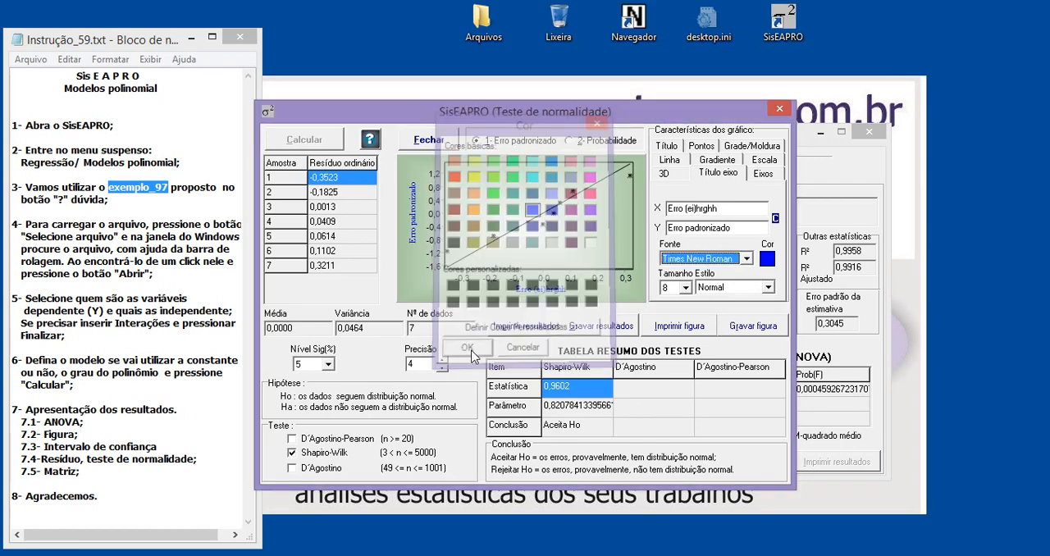
pyautogui.click(676, 288)
pyautogui.click(676, 323)
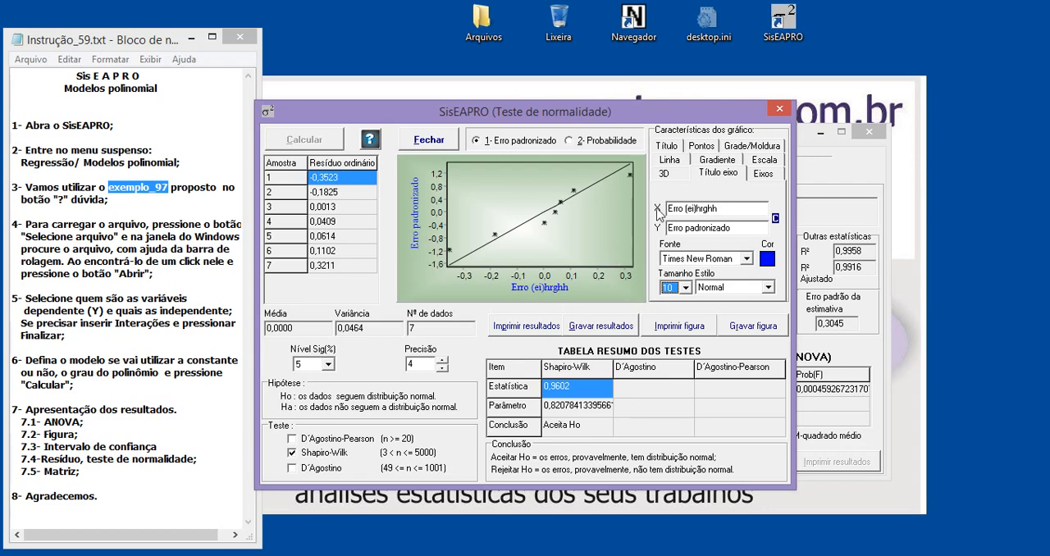
# Set the normality chart's line thickness to 3 and its colour to teal
pyautogui.click(682, 162)
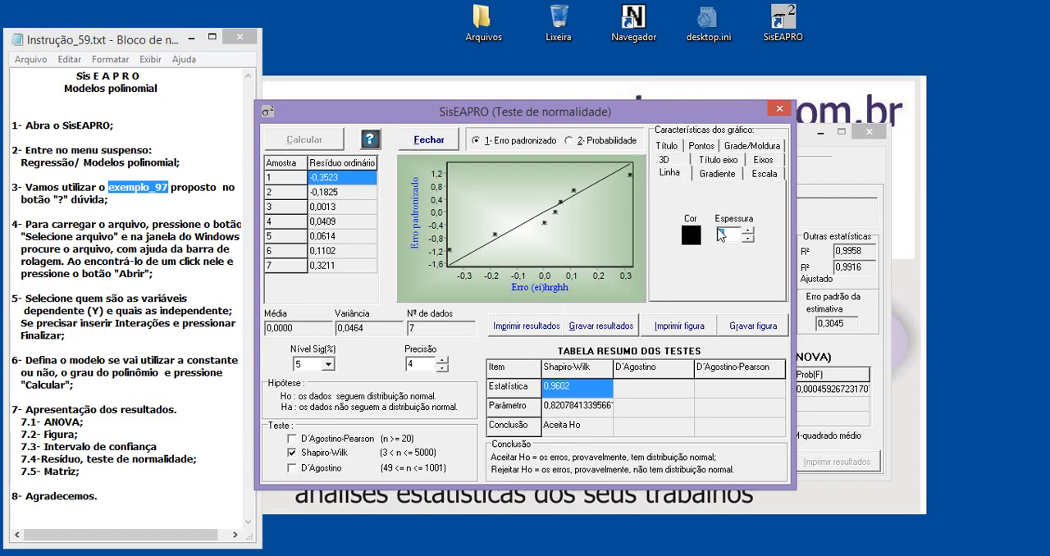
pyautogui.click(748, 232)
pyautogui.click(748, 233)
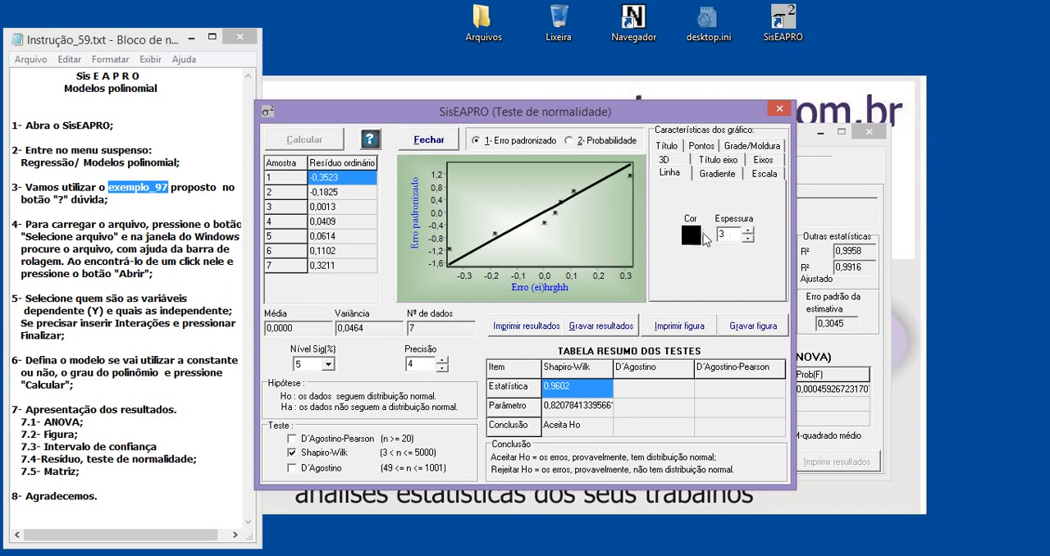
pyautogui.click(692, 236)
pyautogui.click(513, 192)
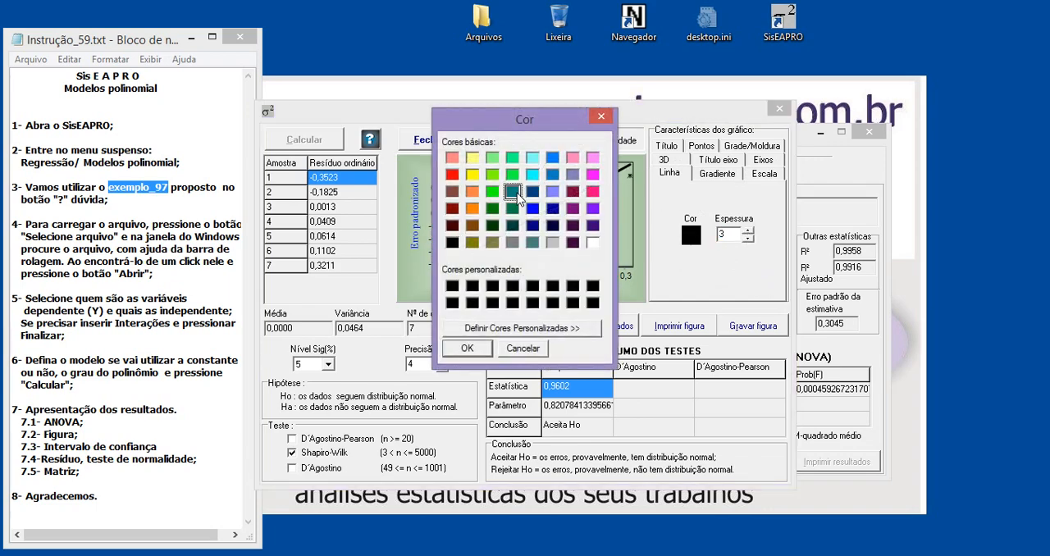
pyautogui.click(467, 352)
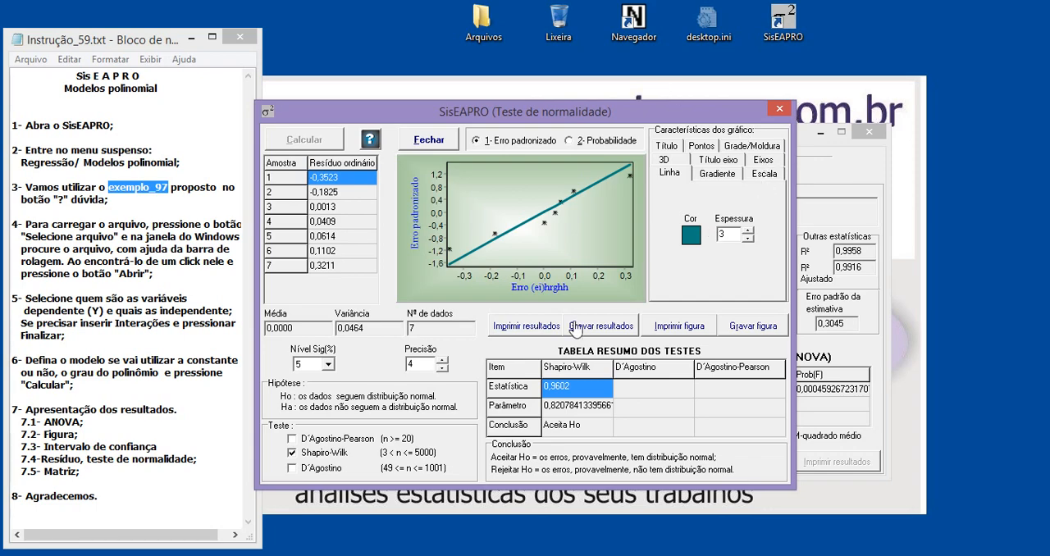
# Close the normality test and the residual analysis, and show the polynomial model's confidence interval section
pyautogui.click(779, 108)
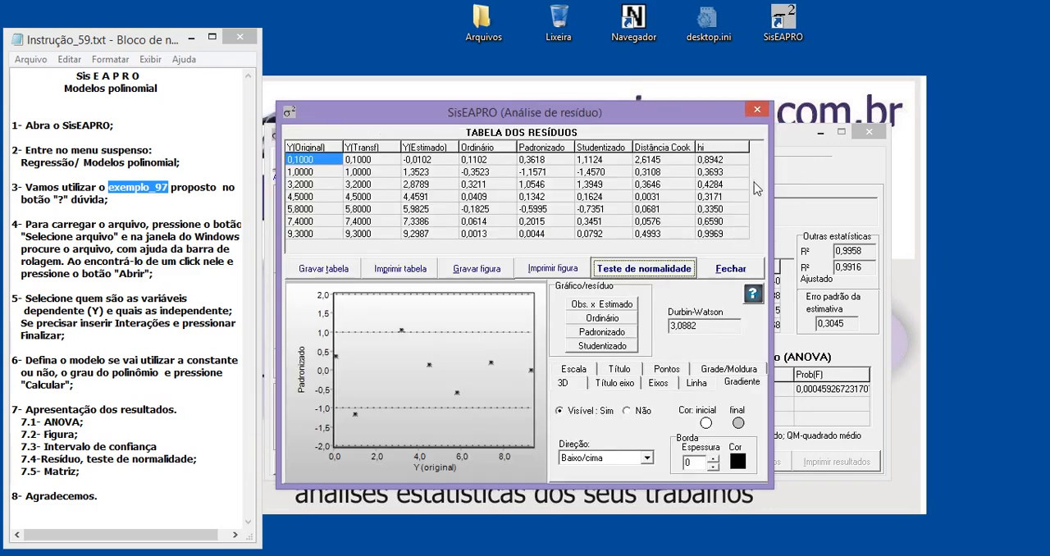
pyautogui.click(757, 109)
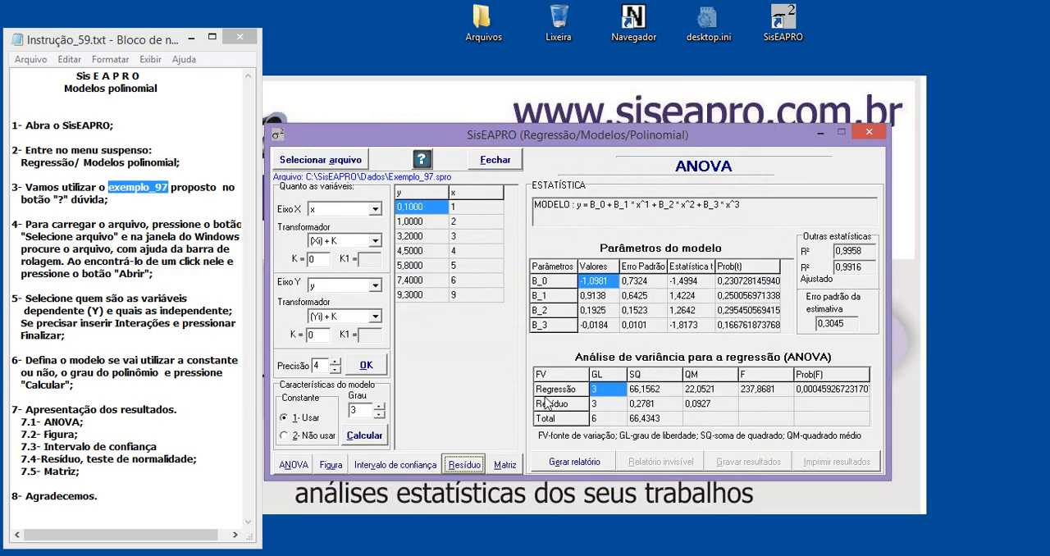
pyautogui.click(402, 469)
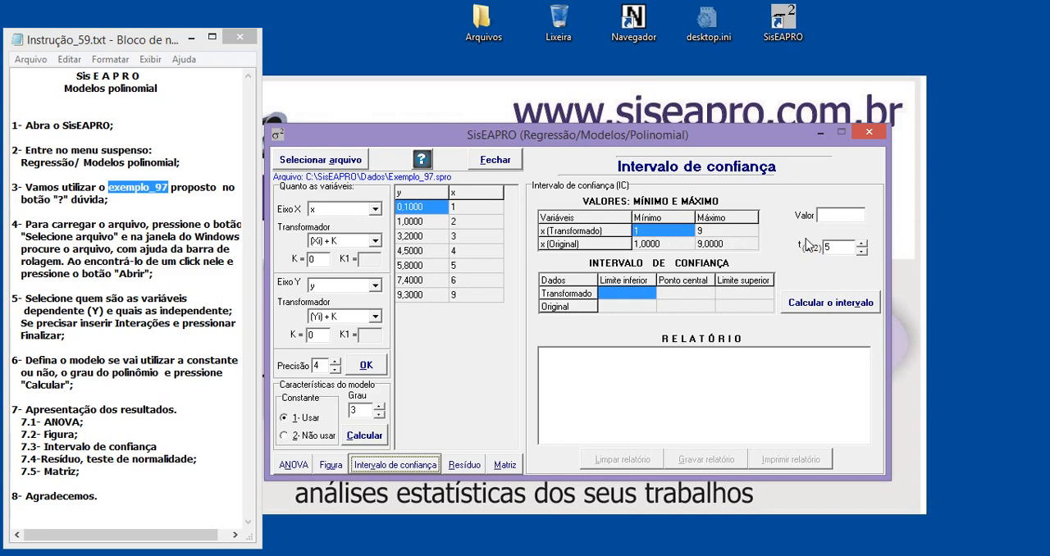
# Calculate the confidence interval of the response for an original X value of 10, acknowledging the notices
pyautogui.click(852, 220)
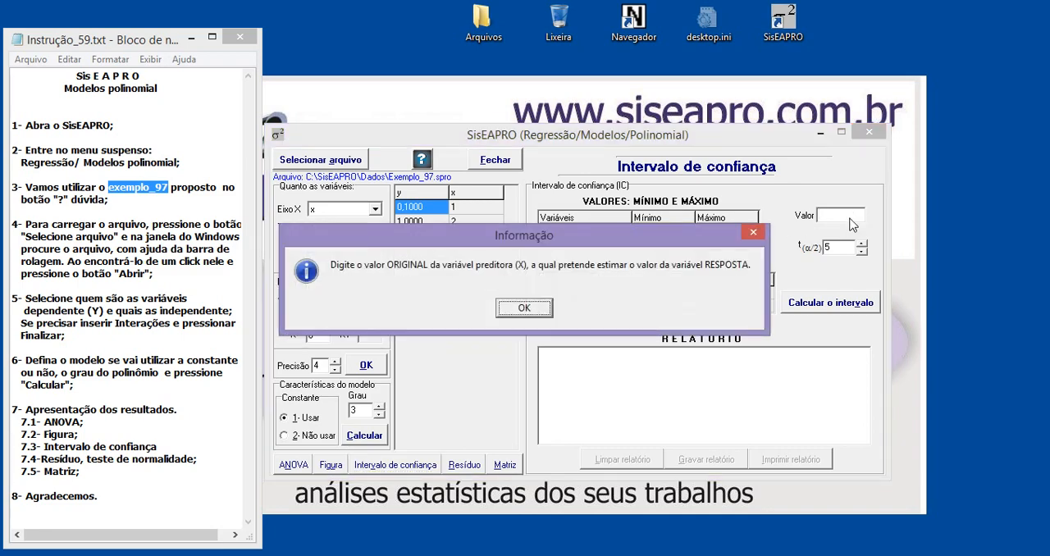
pyautogui.click(540, 312)
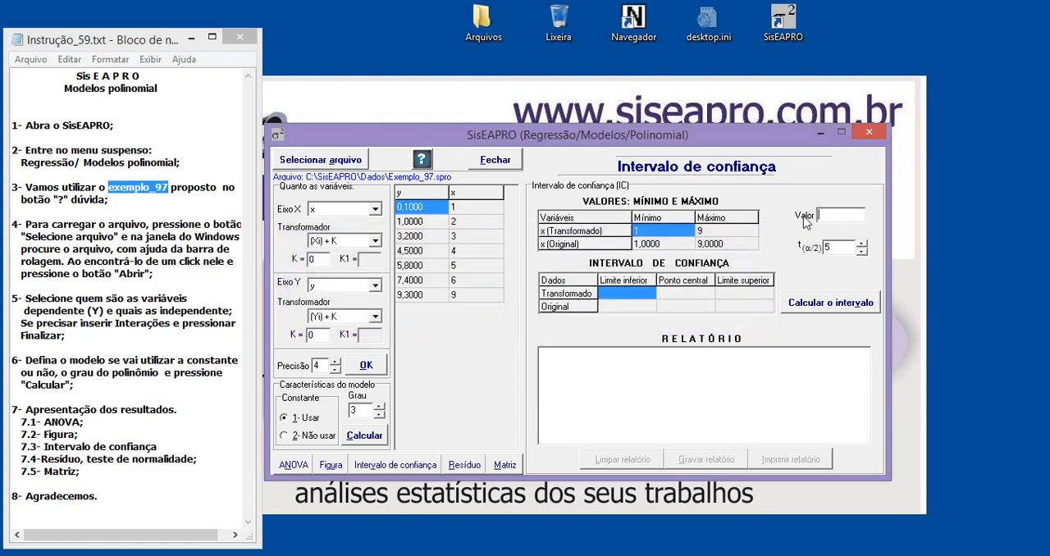
pyautogui.click(830, 216)
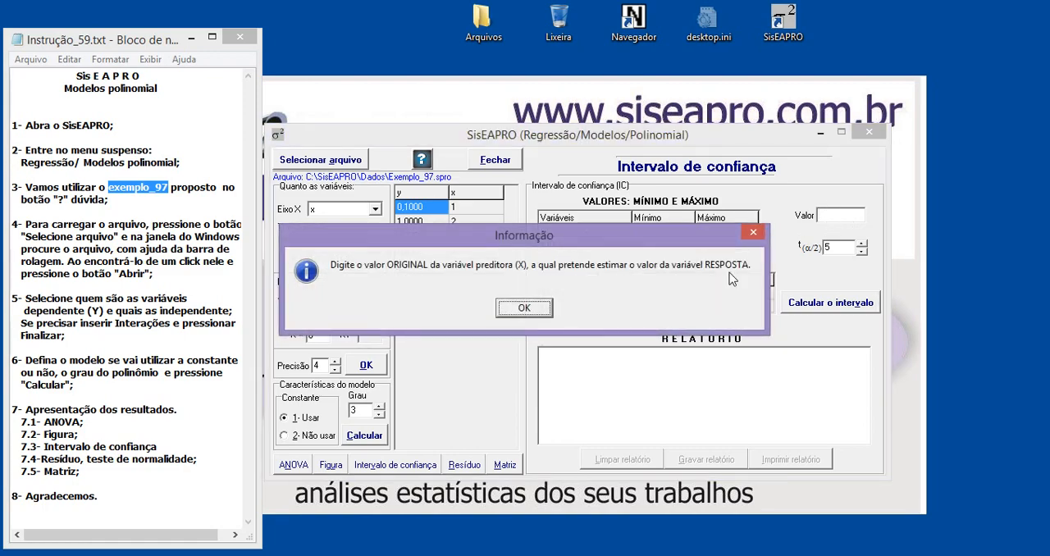
pyautogui.click(541, 312)
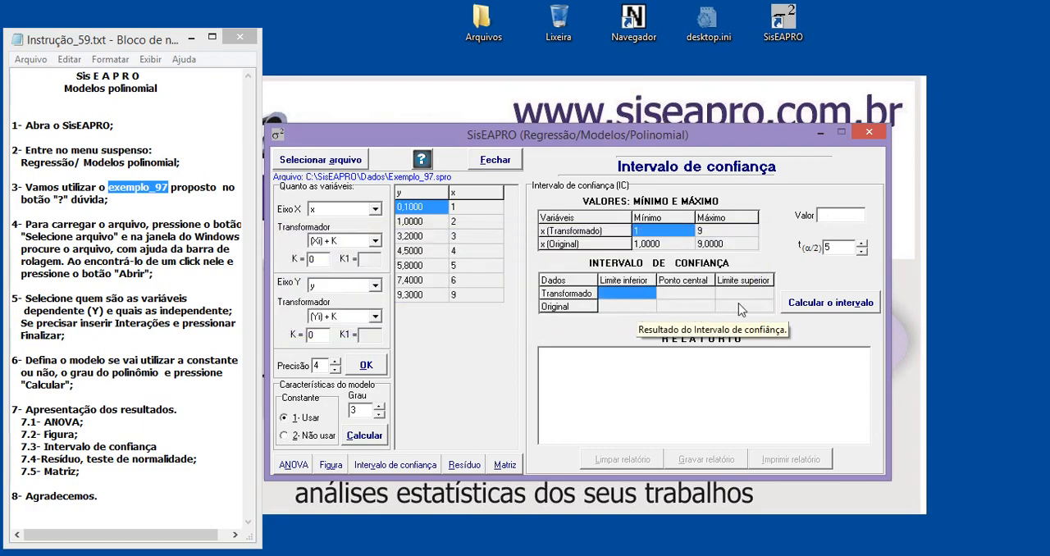
pyautogui.write('10')
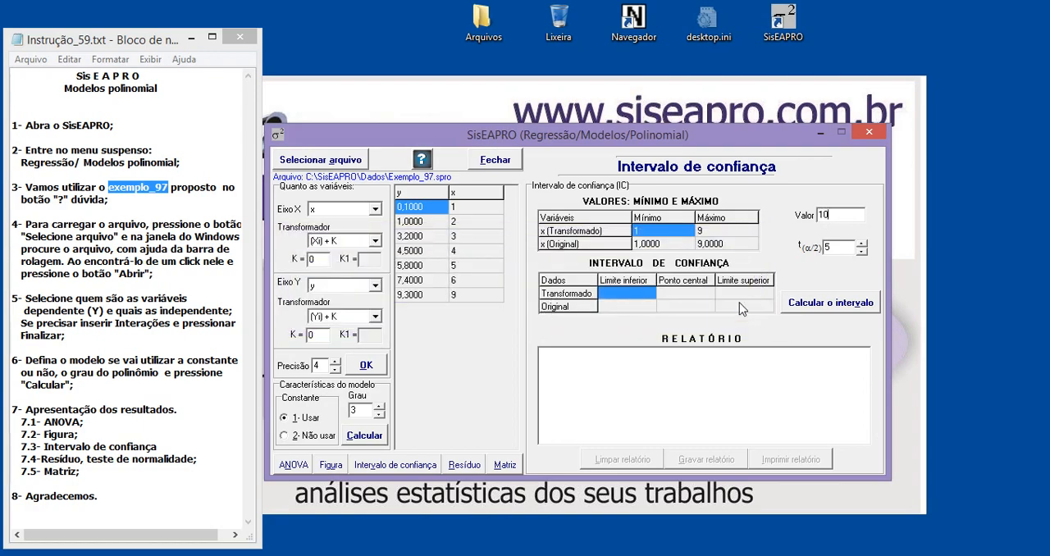
pyautogui.click(840, 303)
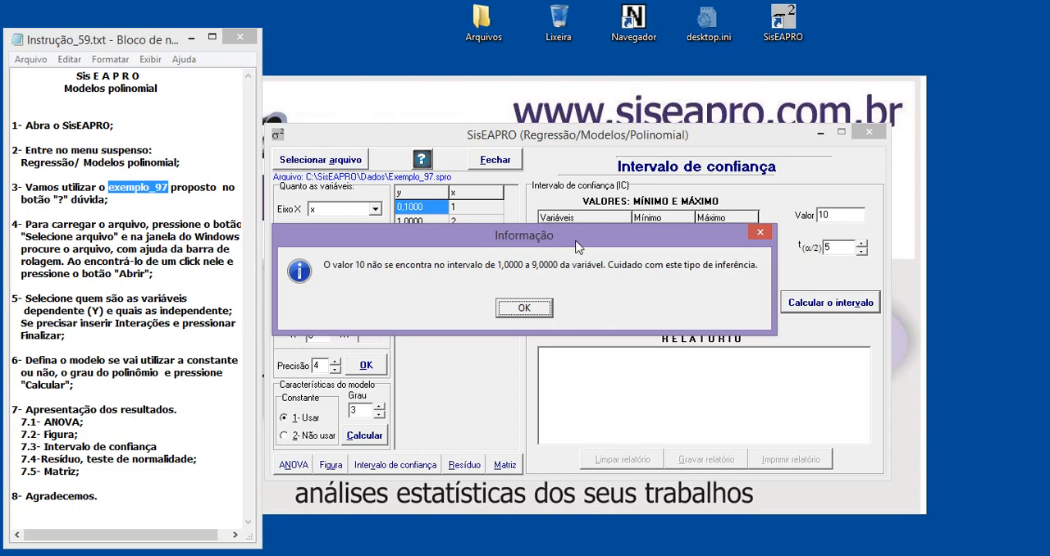
pyautogui.moveTo(579, 245); pyautogui.dragTo(674, 349)
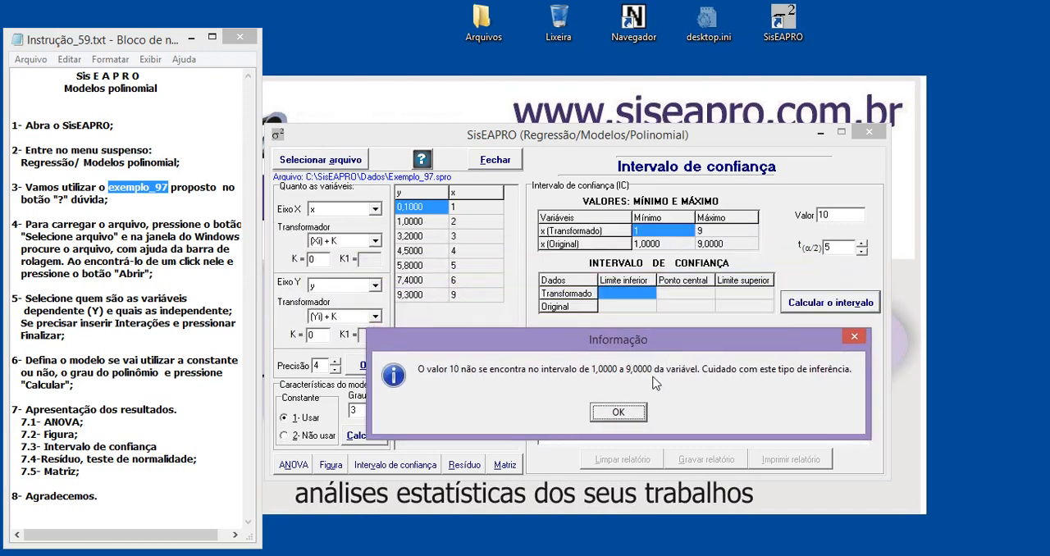
pyautogui.click(619, 412)
# Recalculate the confidence interval for an X value of 5
pyautogui.moveTo(842, 217); pyautogui.dragTo(816, 215)
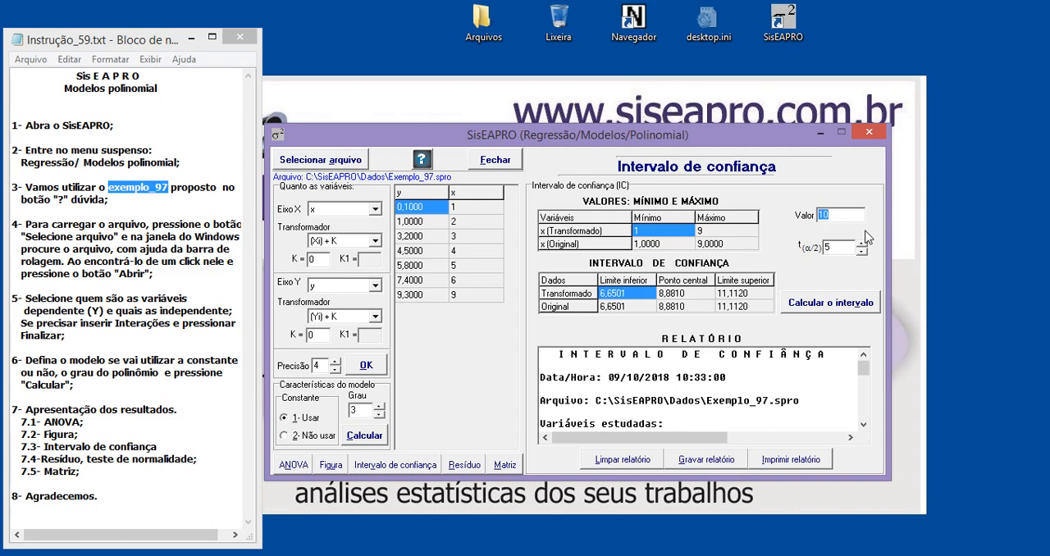
pyautogui.write('5')
pyautogui.click(830, 305)
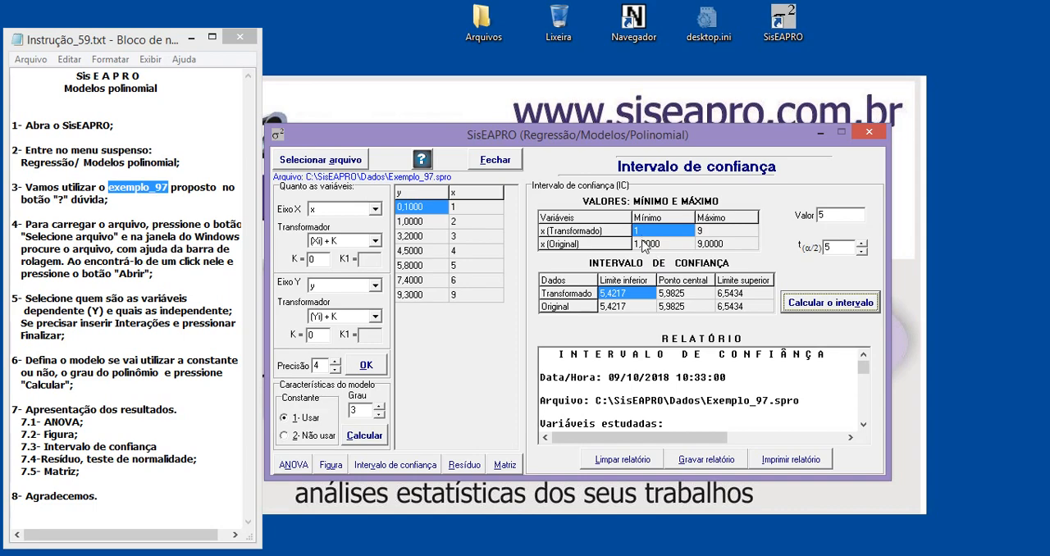
# Review the model's matrices, including Y, X´, X´X, (X´X)-¹(X´Y) and the diagonal matrix hi
pyautogui.click(505, 466)
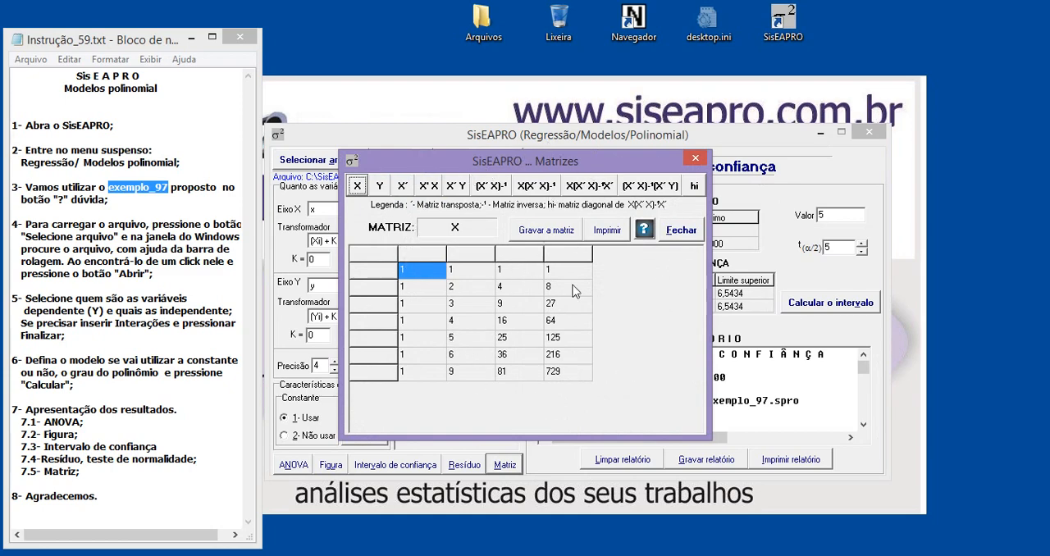
pyautogui.click(379, 186)
pyautogui.click(402, 186)
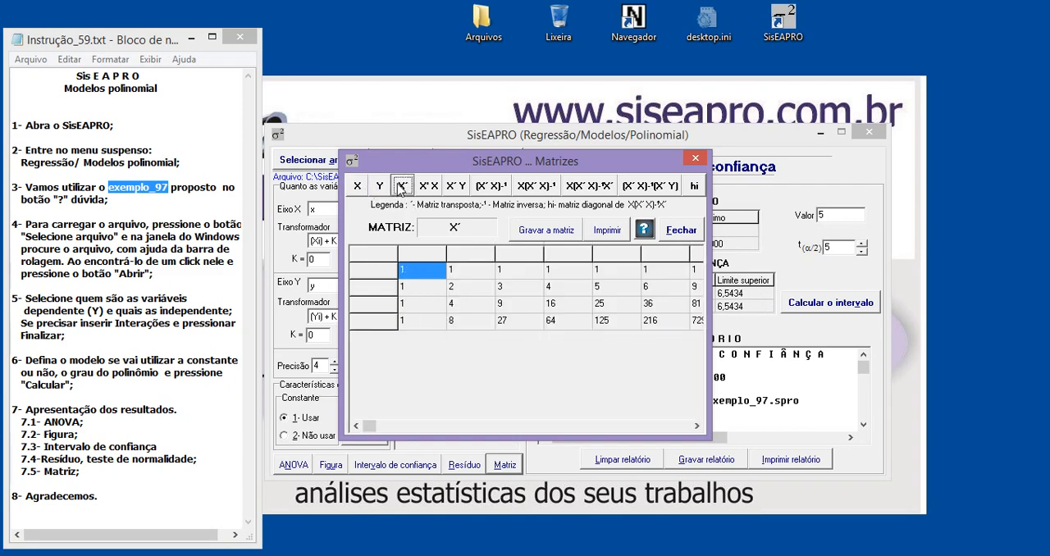
pyautogui.click(428, 187)
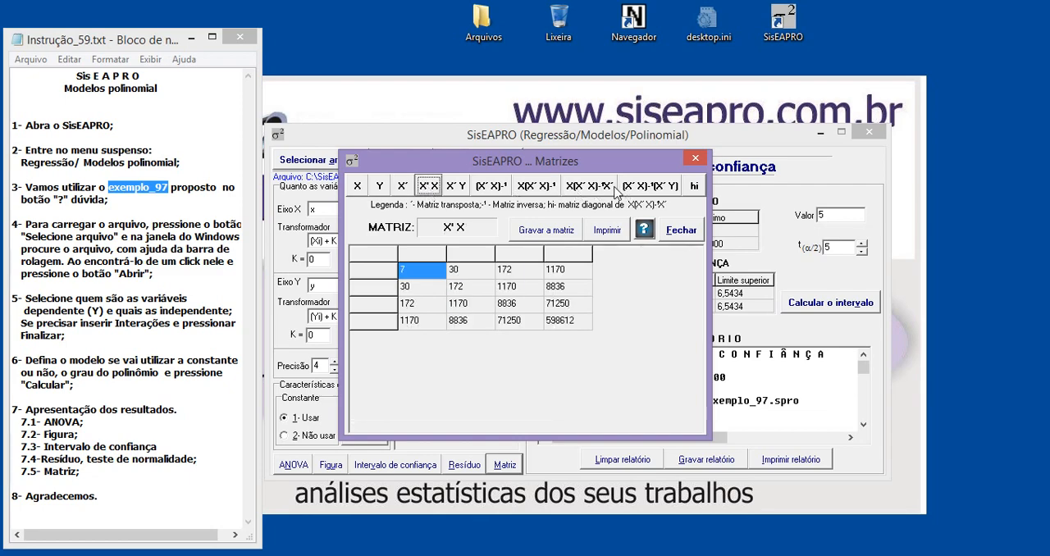
pyautogui.click(607, 188)
pyautogui.click(645, 186)
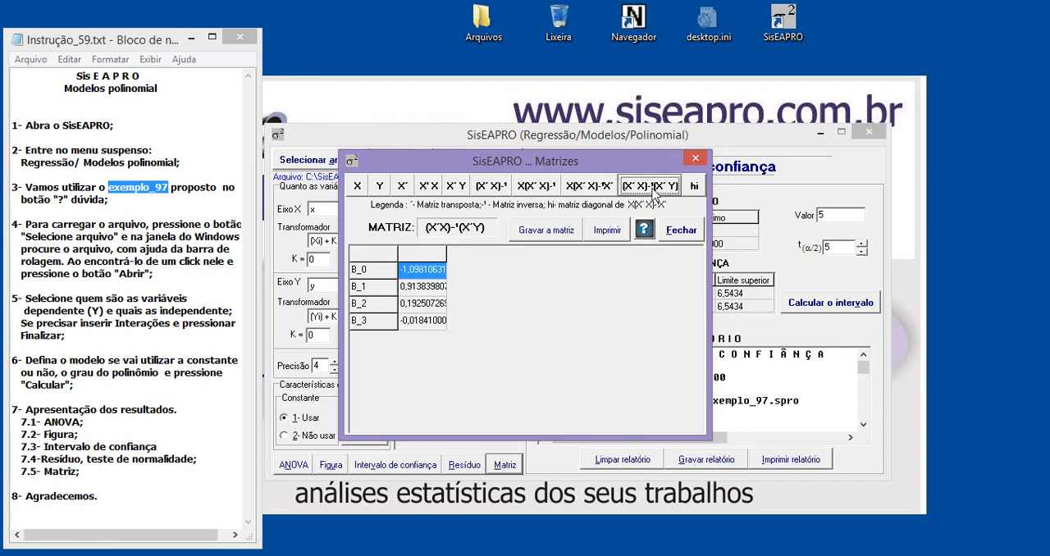
pyautogui.click(695, 187)
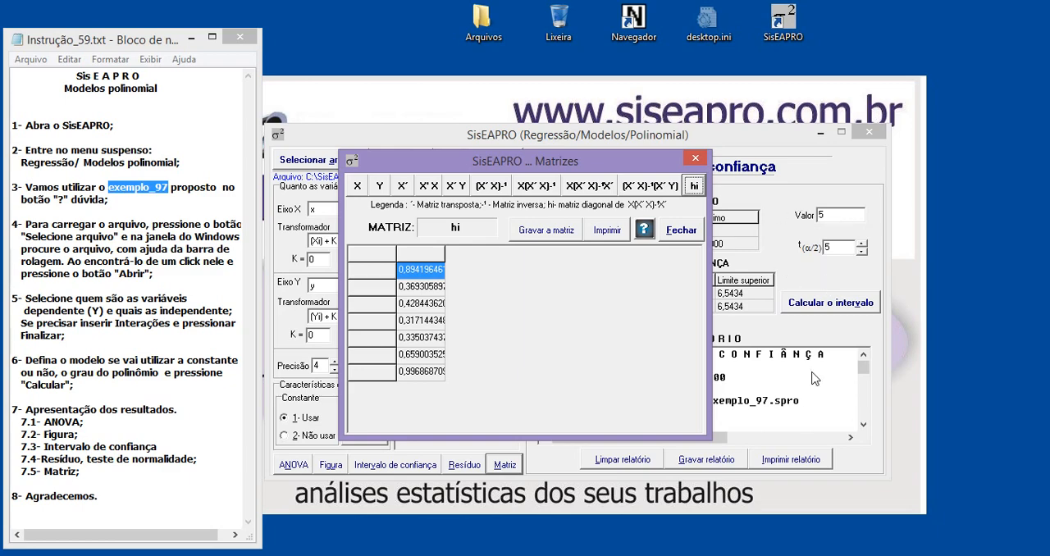
# Reposition the matrices window and widen the hi matrix column enough to read its full values
pyautogui.moveTo(550, 164); pyautogui.dragTo(592, 213)
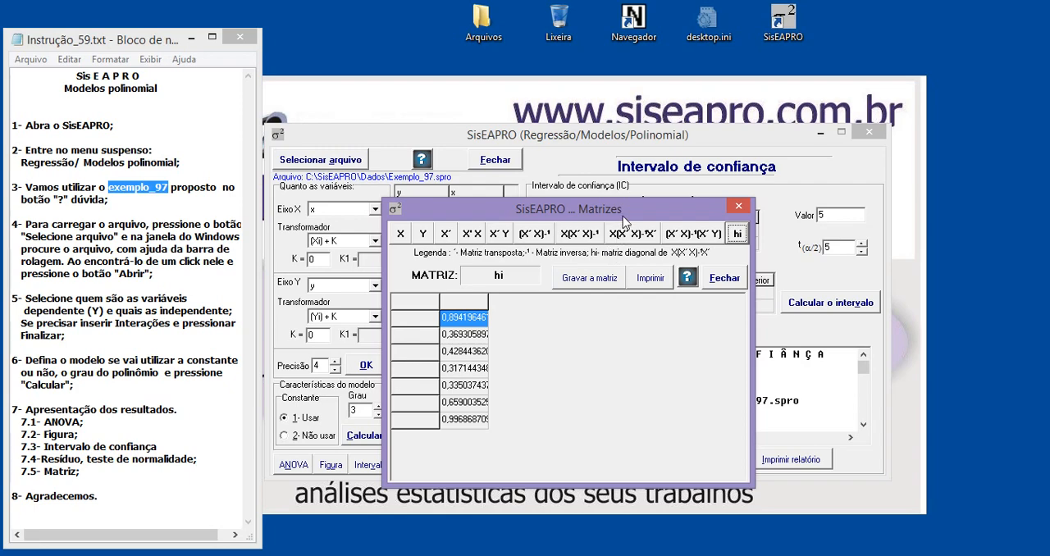
pyautogui.moveTo(624, 213); pyautogui.dragTo(623, 201)
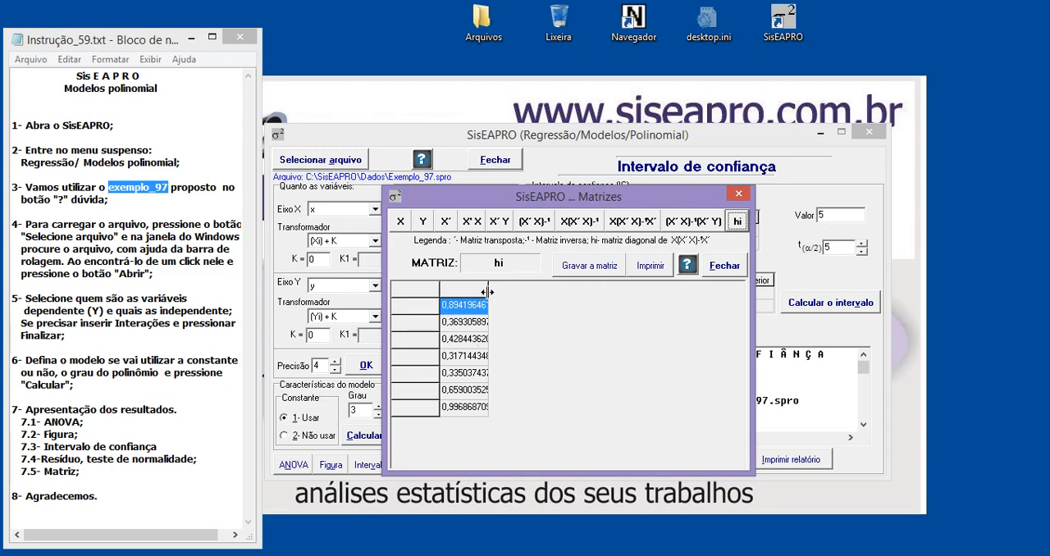
pyautogui.moveTo(488, 292); pyautogui.dragTo(560, 293)
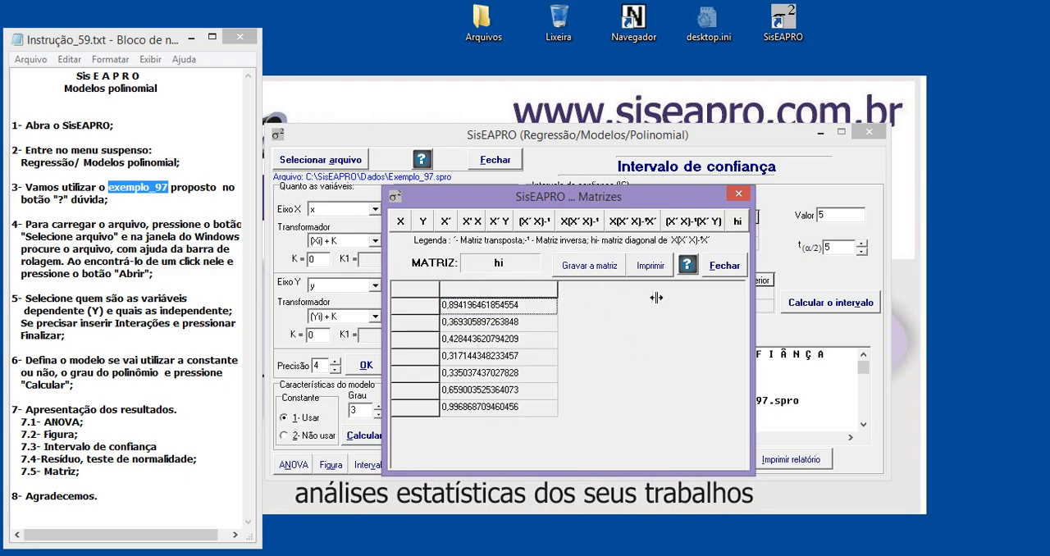
# Close the matrices window and examine the interval limits at the end of the confidence interval report
pyautogui.click(739, 196)
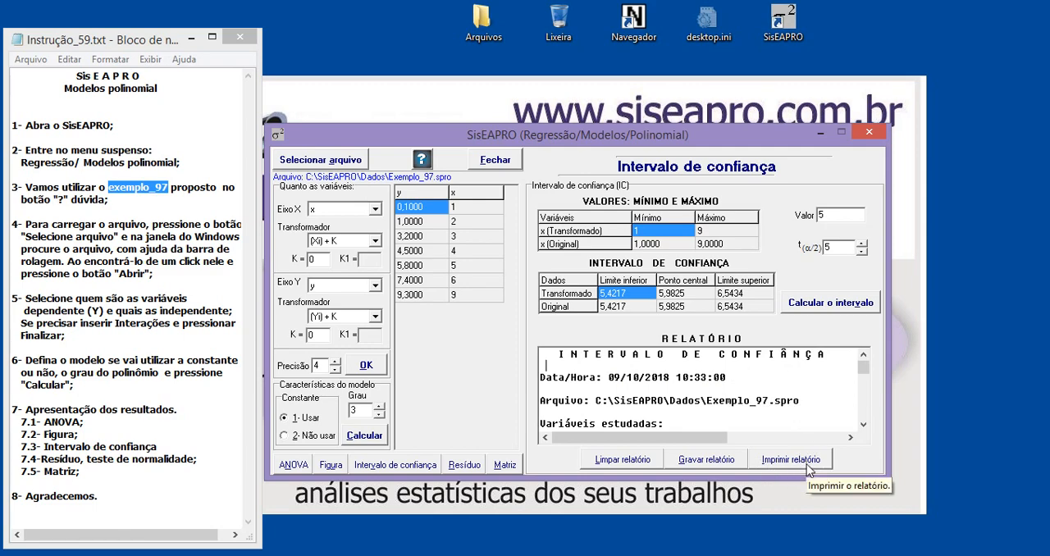
pyautogui.moveTo(756, 401); pyautogui.dragTo(871, 418)
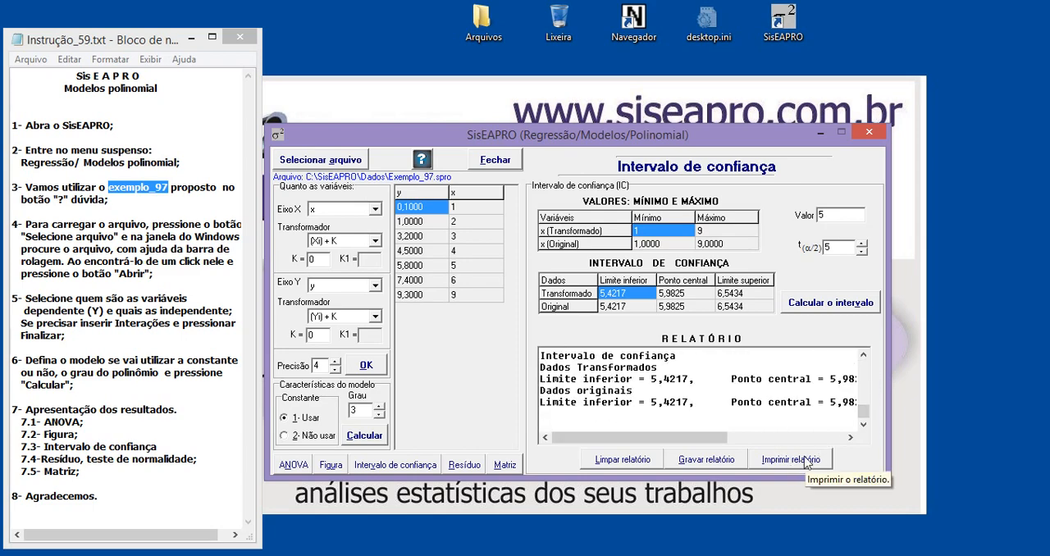
# Inspect the destination folder, file type and name options for saving the confidence interval report, and dismiss the dialog without saving
pyautogui.click(707, 461)
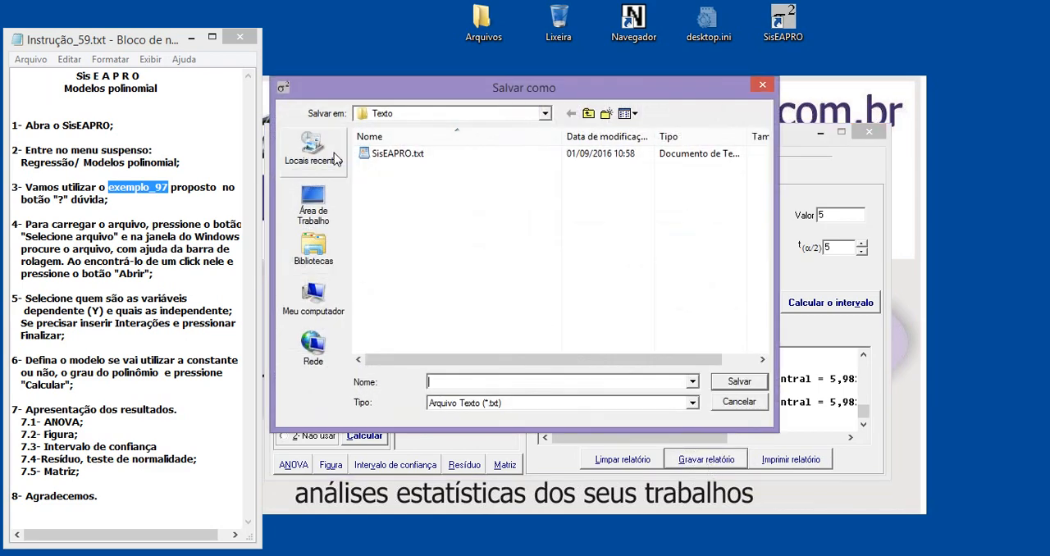
pyautogui.click(382, 115)
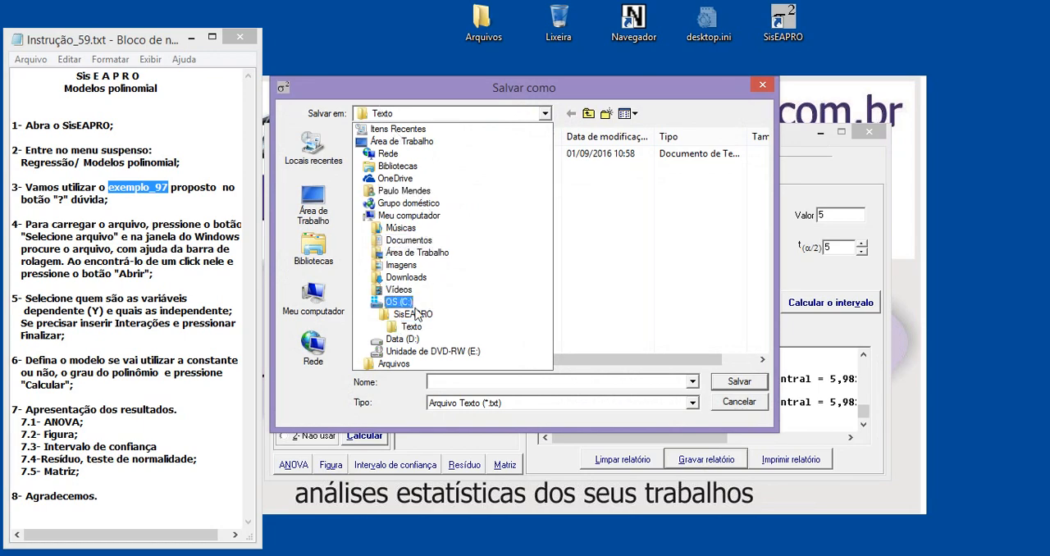
pyautogui.click(655, 305)
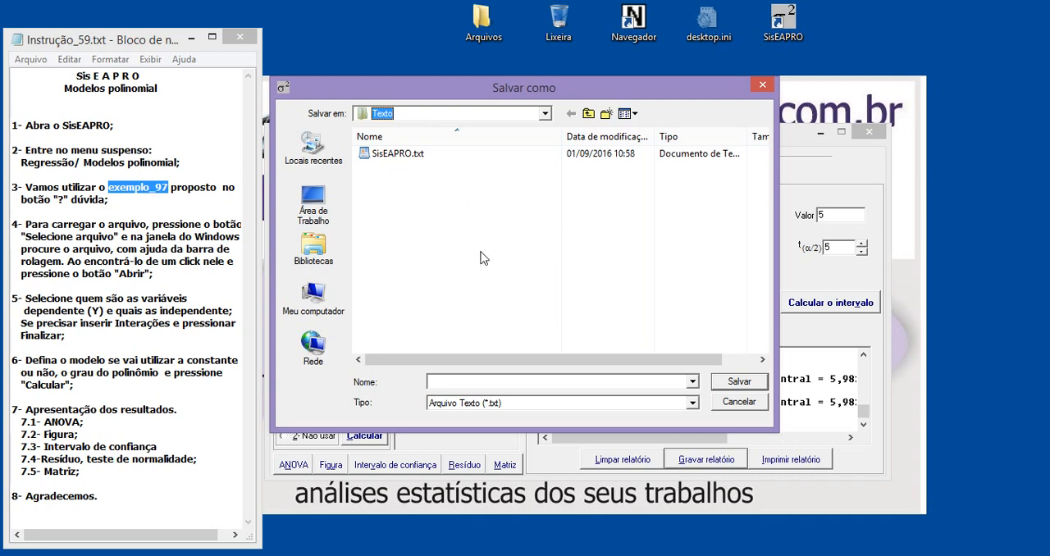
pyautogui.click(526, 403)
pyautogui.click(524, 403)
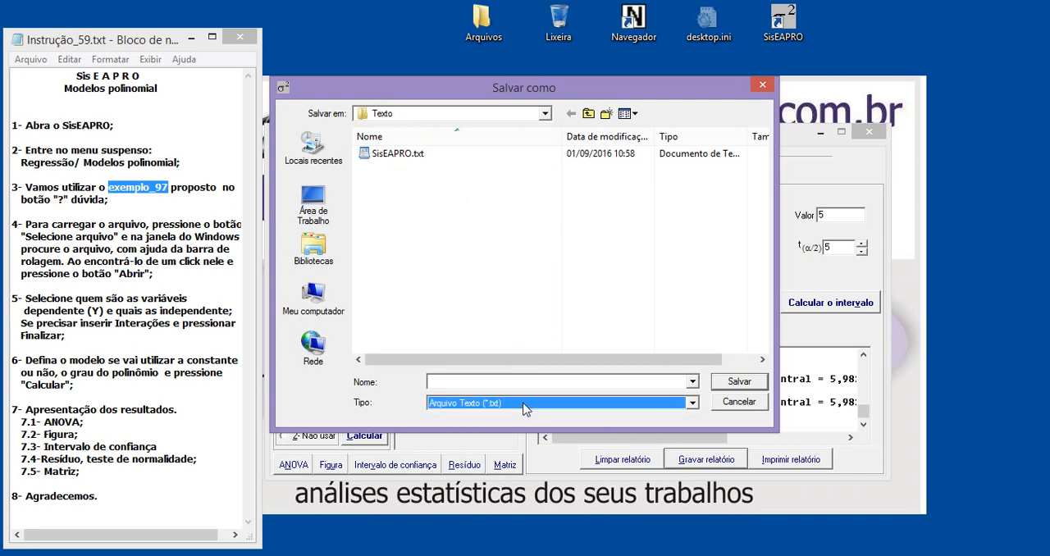
pyautogui.click(450, 383)
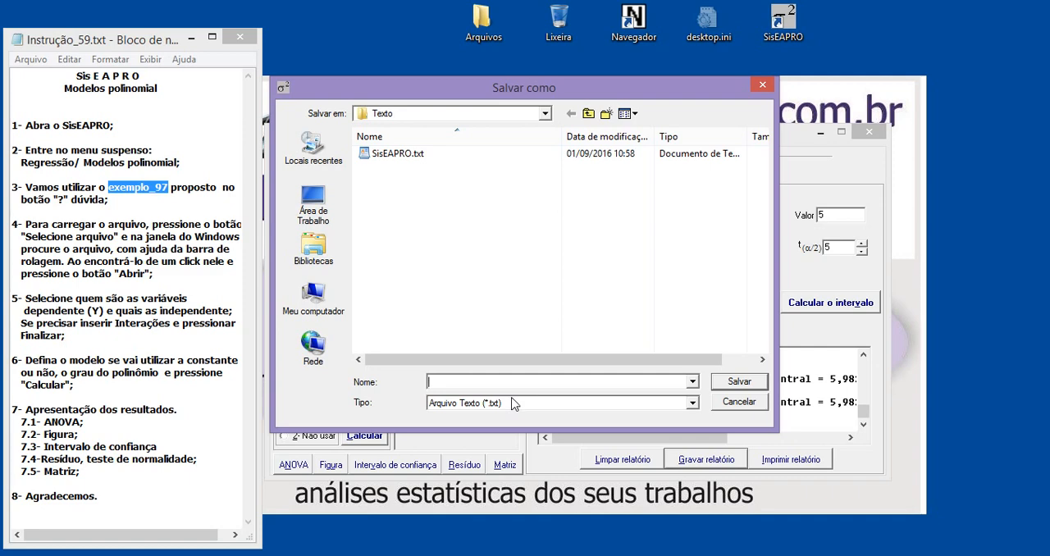
pyautogui.click(762, 85)
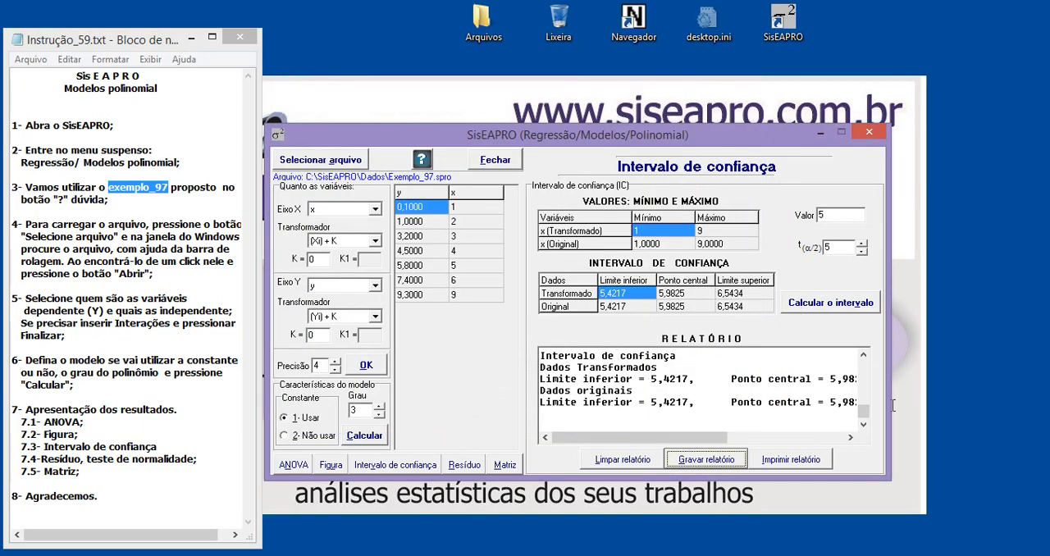
# Review the beginning of the confidence interval report, highlighting the date and time and the source file path
pyautogui.moveTo(864, 410); pyautogui.dragTo(875, 359)
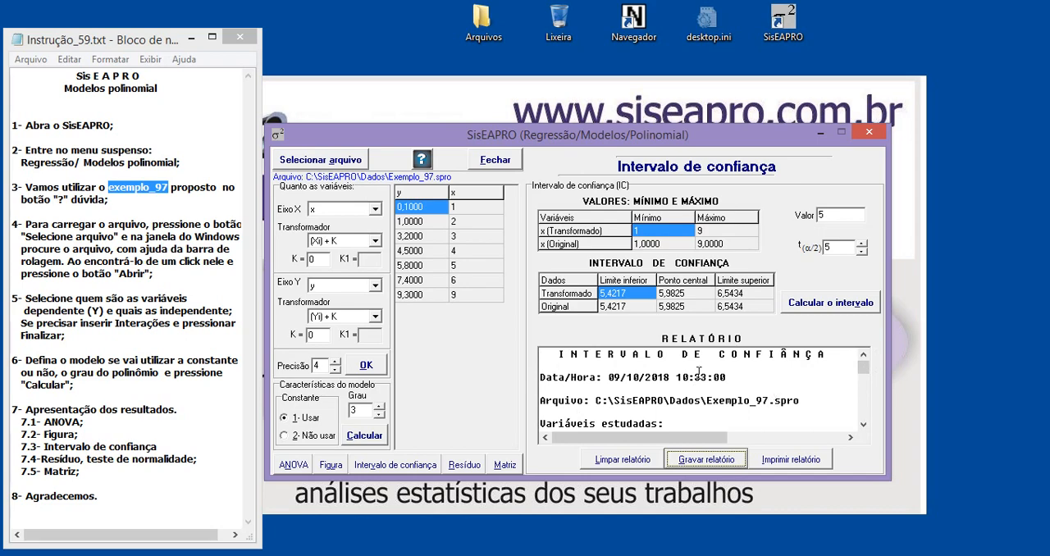
pyautogui.moveTo(570, 381); pyautogui.dragTo(672, 384)
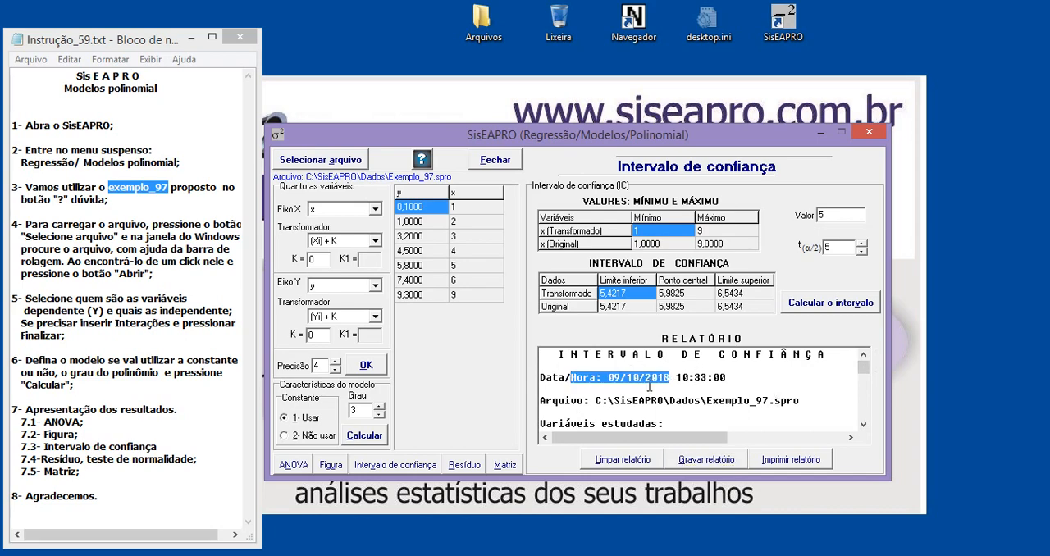
pyautogui.moveTo(583, 403); pyautogui.dragTo(697, 404)
pyautogui.click(614, 379)
pyautogui.click(621, 406)
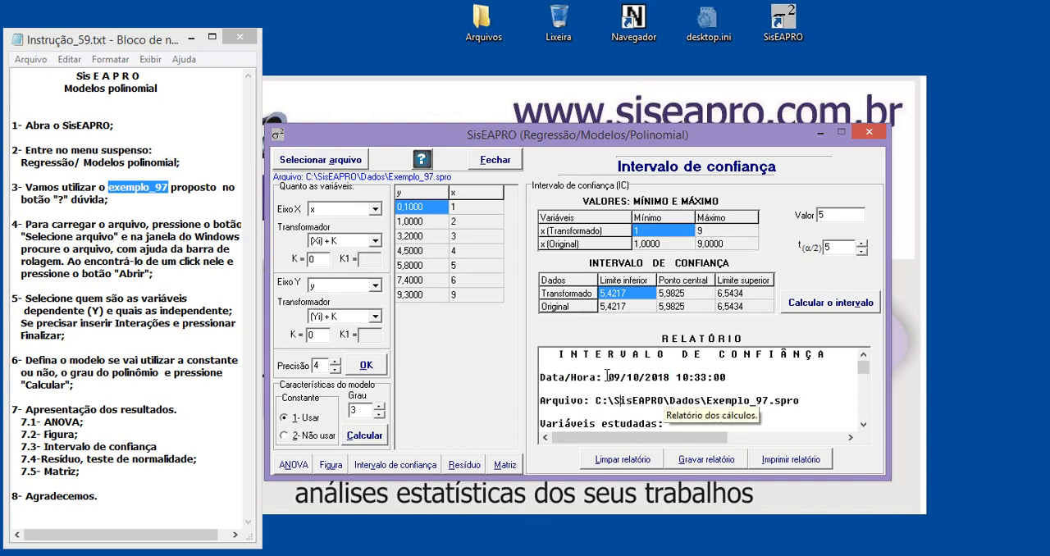
pyautogui.moveTo(607, 377); pyautogui.dragTo(680, 376)
pyautogui.moveTo(615, 401); pyautogui.dragTo(694, 401)
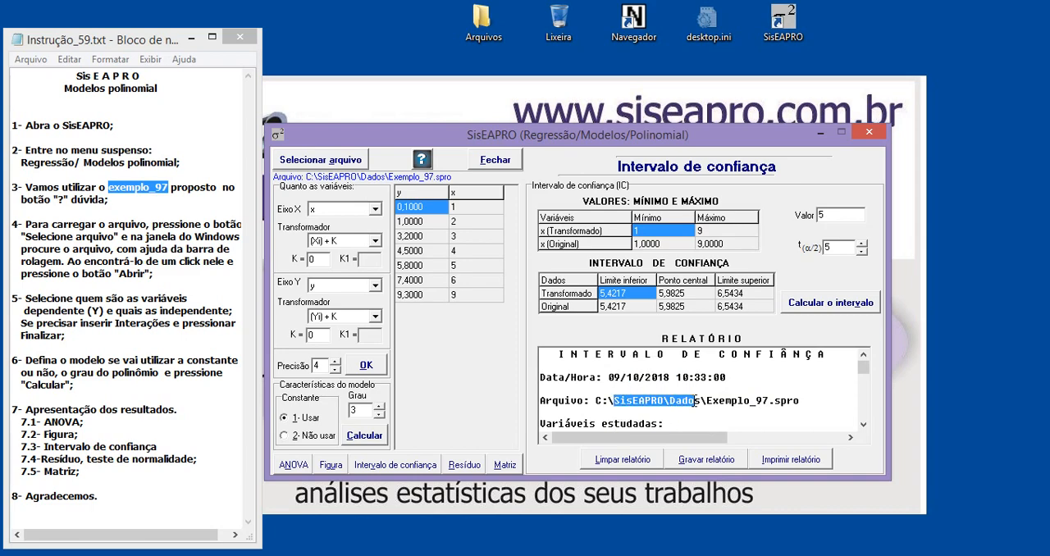
pyautogui.moveTo(800, 401); pyautogui.dragTo(675, 401)
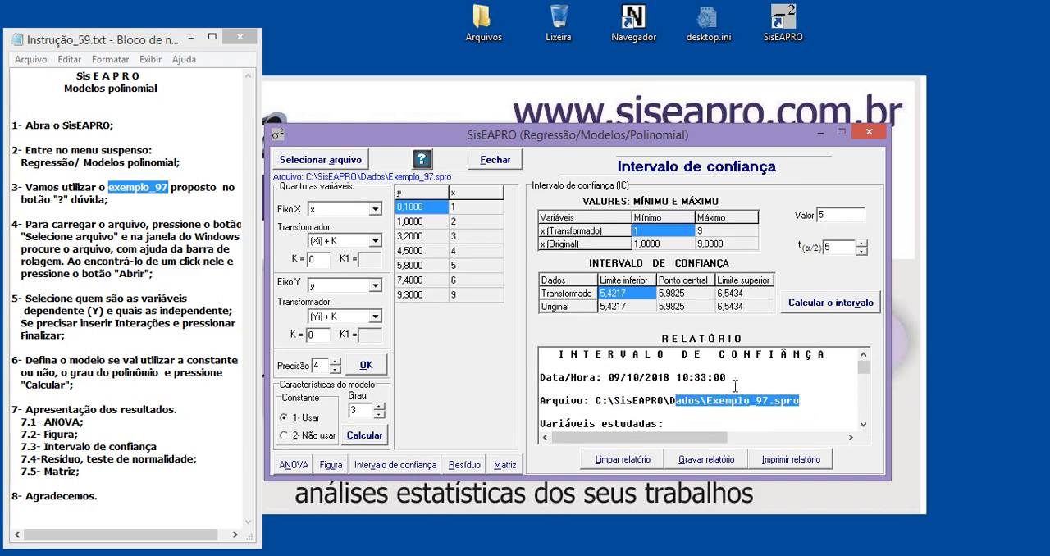
# Examine the report's studied variables section, highlight the text from the date to the independent variable, and return to the report title
pyautogui.scroll(-1, 736, 386)
pyautogui.scroll(-4, 736, 386)
pyautogui.scroll(5, 737, 382)
pyautogui.moveTo(556, 353); pyautogui.dragTo(604, 408)
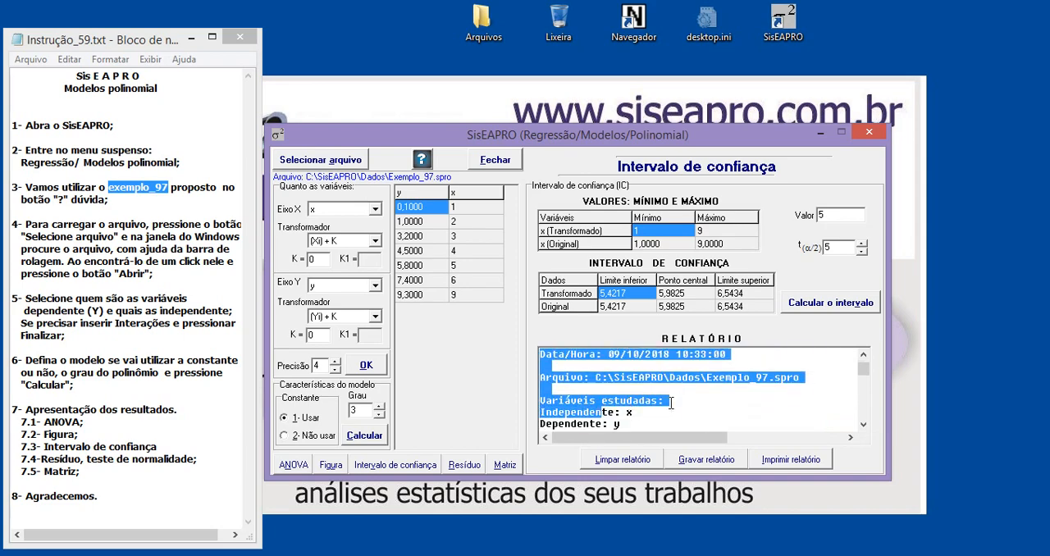
pyautogui.scroll(1, 671, 403)
pyautogui.click(589, 365)
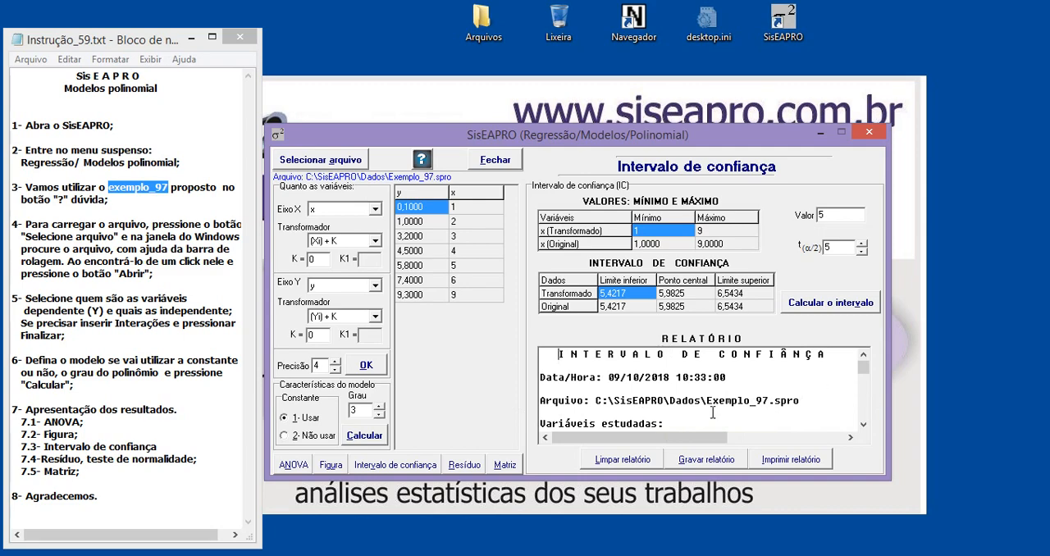
# Select the entire text of the confidence interval report and check the selection through to its end
pyautogui.click(561, 378)
pyautogui.hotkey('ctrl', 'a')
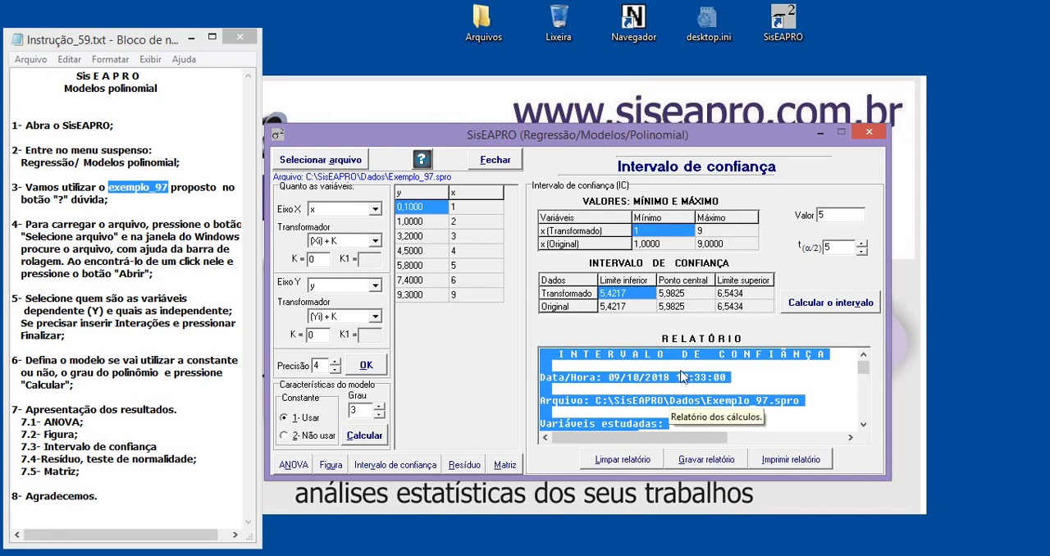
pyautogui.moveTo(863, 367); pyautogui.dragTo(864, 438)
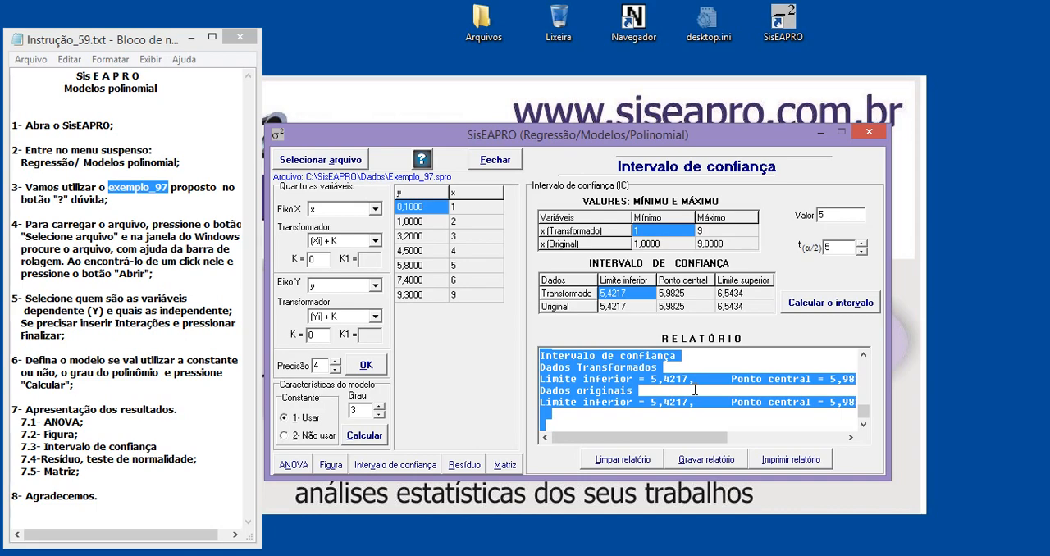
# Close the polynomial model window and highlight "Agradecemos." in item 8 of the Notepad instructions
pyautogui.click(952, 348)
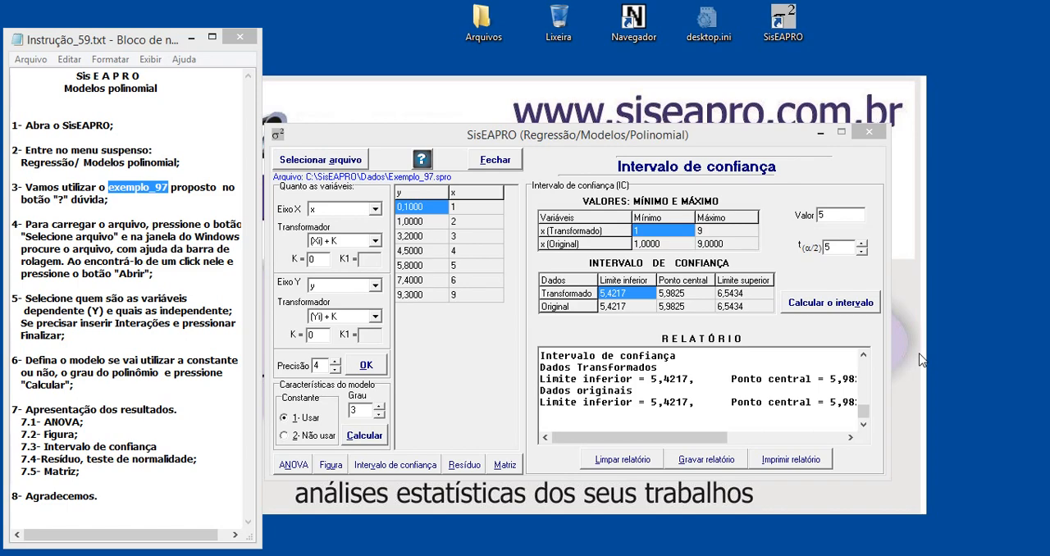
pyautogui.click(872, 132)
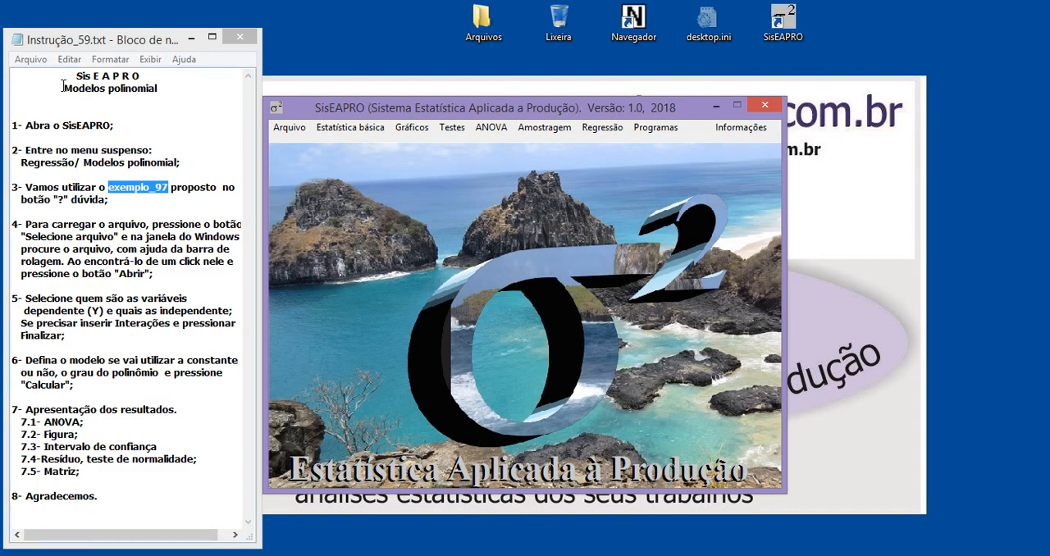
pyautogui.moveTo(119, 499); pyautogui.dragTo(29, 502)
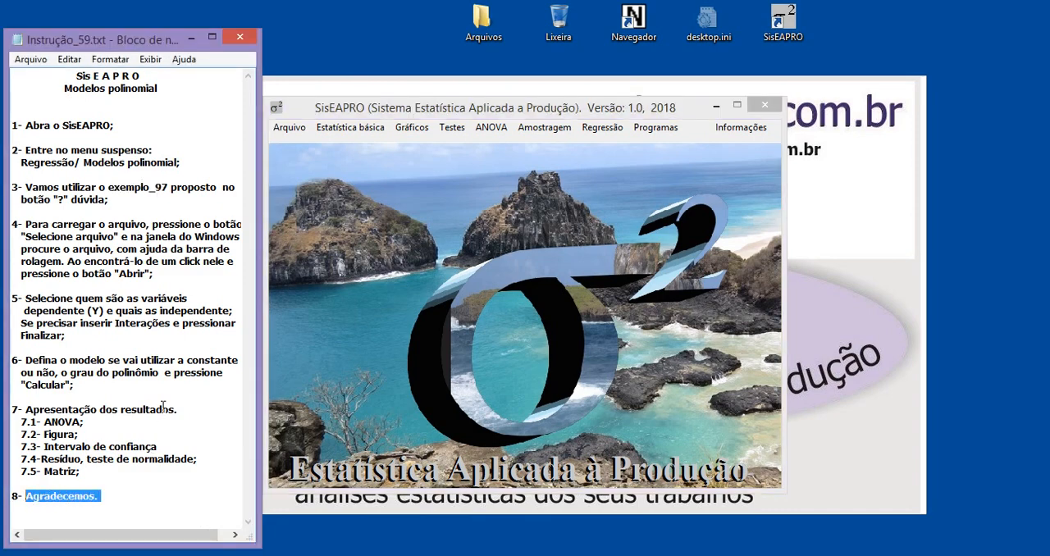